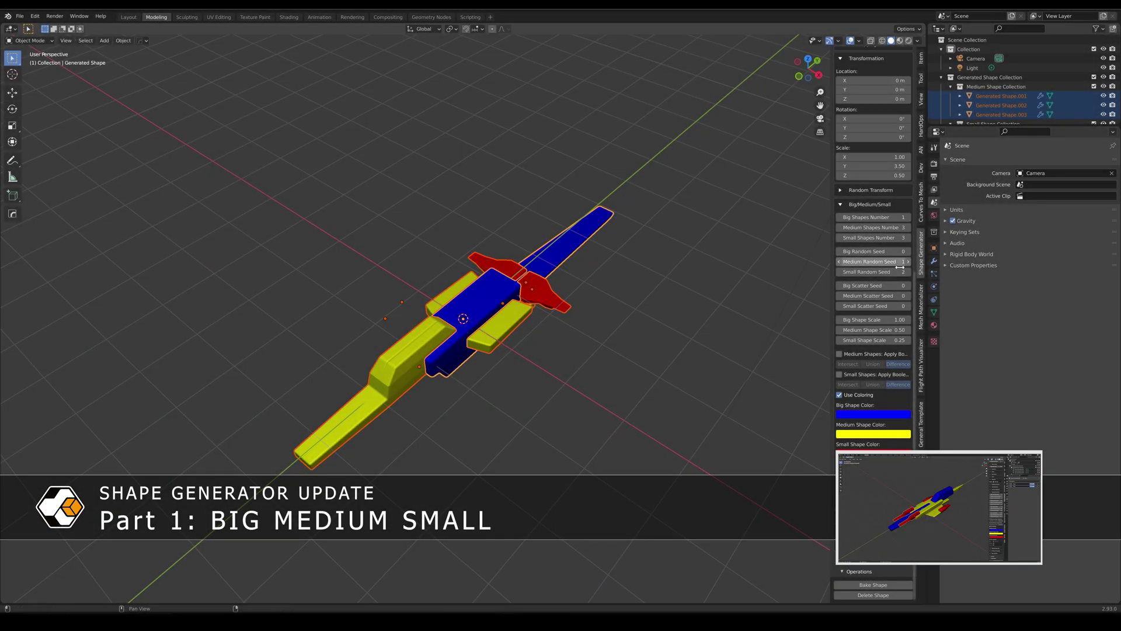
Step: Raise the Big, Medium and Small shape random seeds a few steps each
left_click(909, 252)
left_click(908, 252)
left_click(909, 252)
left_click(910, 253)
left_click(908, 261)
left_click(908, 261)
left_click(908, 262)
left_click(908, 261)
left_click(908, 272)
left_click(908, 272)
left_click(908, 272)
left_click(909, 272)
left_click(909, 272)
left_click(908, 273)
left_click(908, 272)
left_click(909, 261)
left_click(908, 261)
left_click(908, 262)
left_click(909, 261)
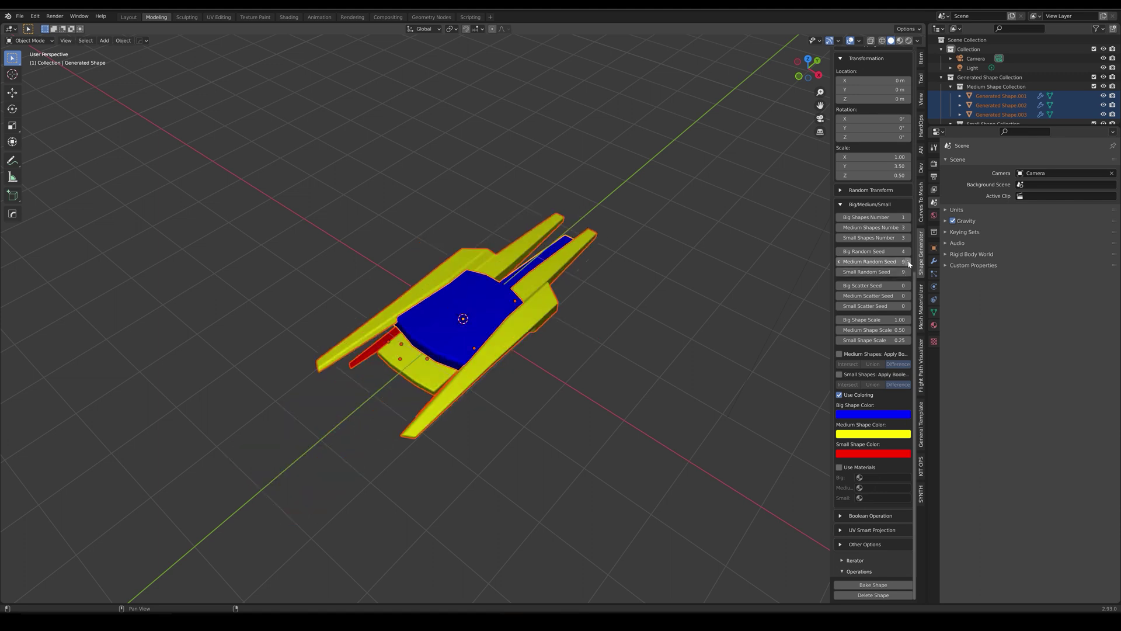
Step: Raise the medium and small scatter seeds, try big shape scale 1.30, then reset scales
left_click(909, 296)
left_click(908, 296)
left_click(909, 296)
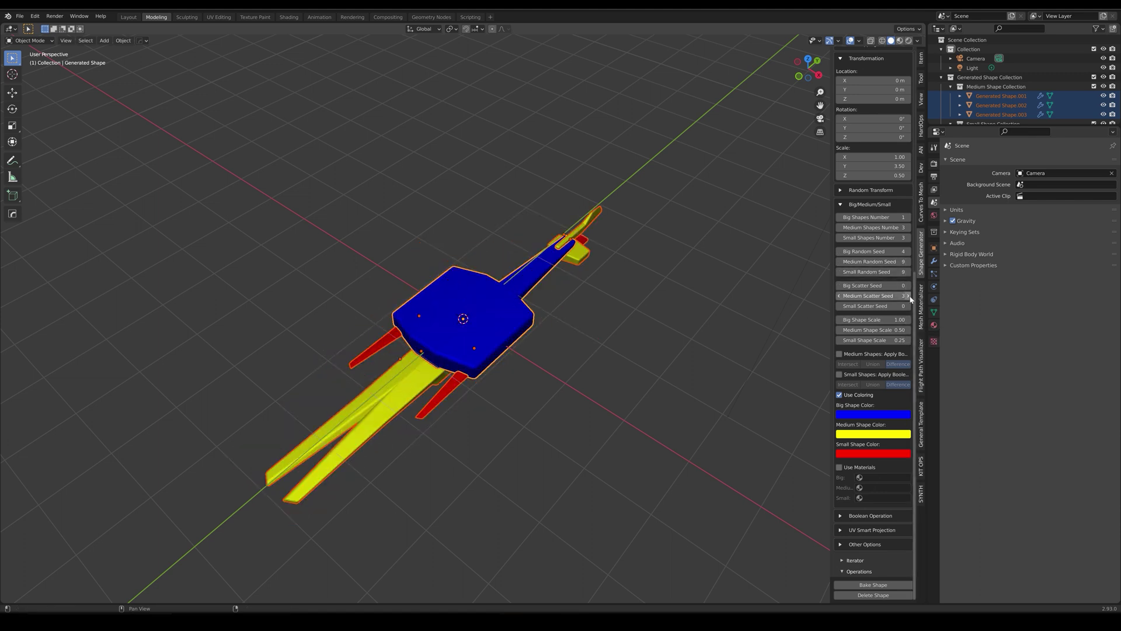
left_click(908, 296)
left_click(908, 306)
left_click(909, 306)
left_click(908, 306)
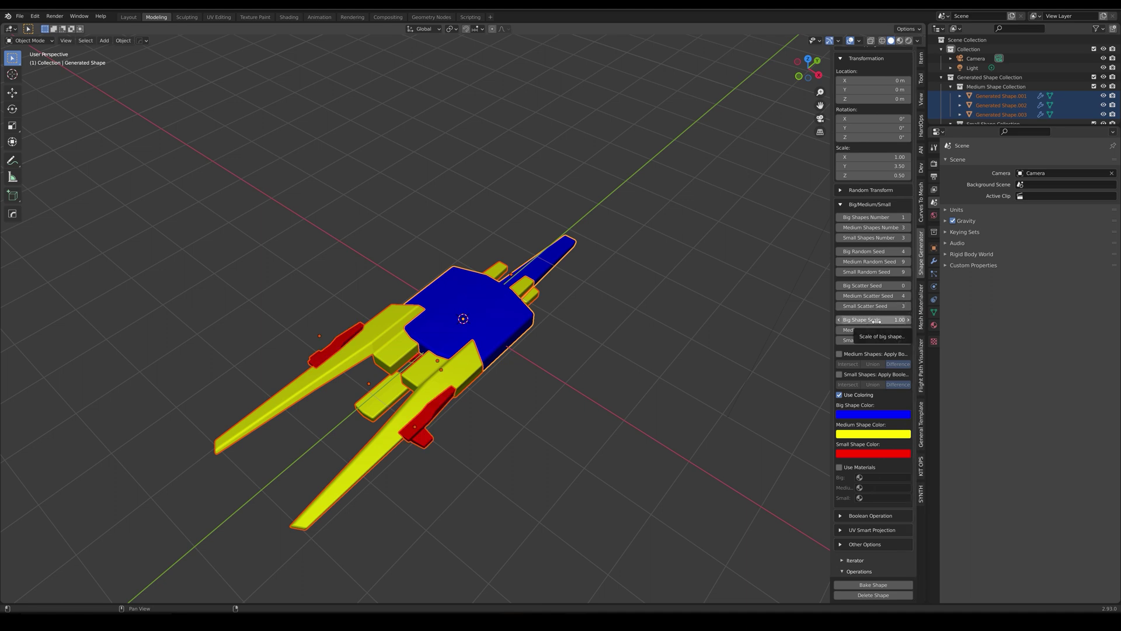
left_click_drag(878, 321, 882, 341)
key("BackSpace")
key("BackSpace")
key("BackSpace")
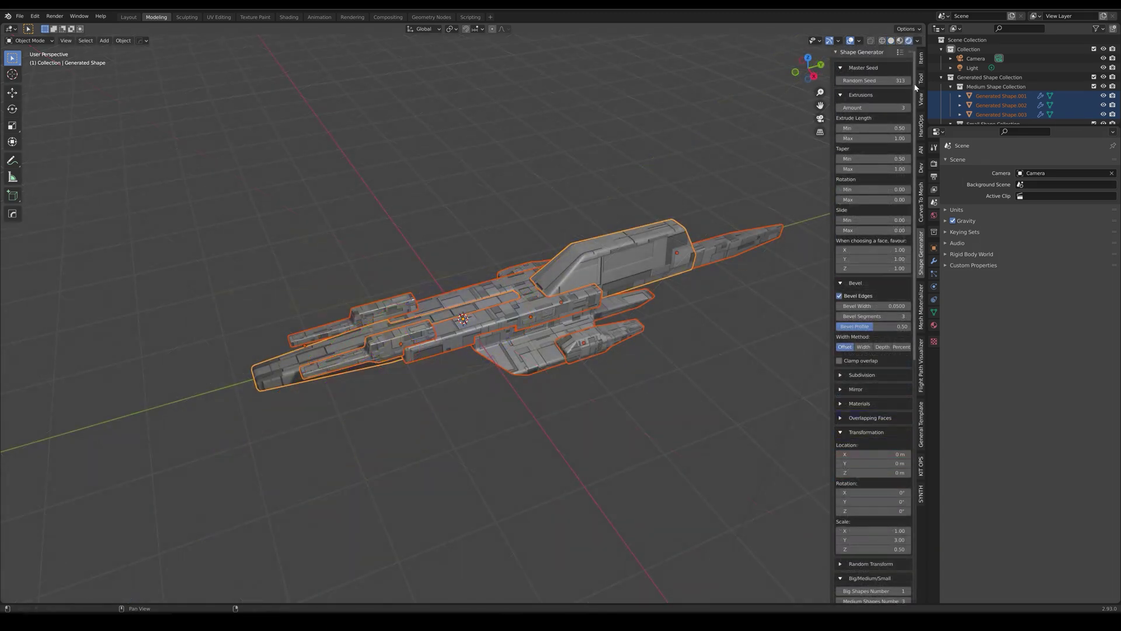
Step: Step the Master Random Seed up repeatedly to cycle through greebled ship variants
left_click(908, 80)
left_click(909, 81)
left_click(909, 81)
left_click(909, 81)
left_click(909, 81)
left_click(909, 81)
left_click(909, 81)
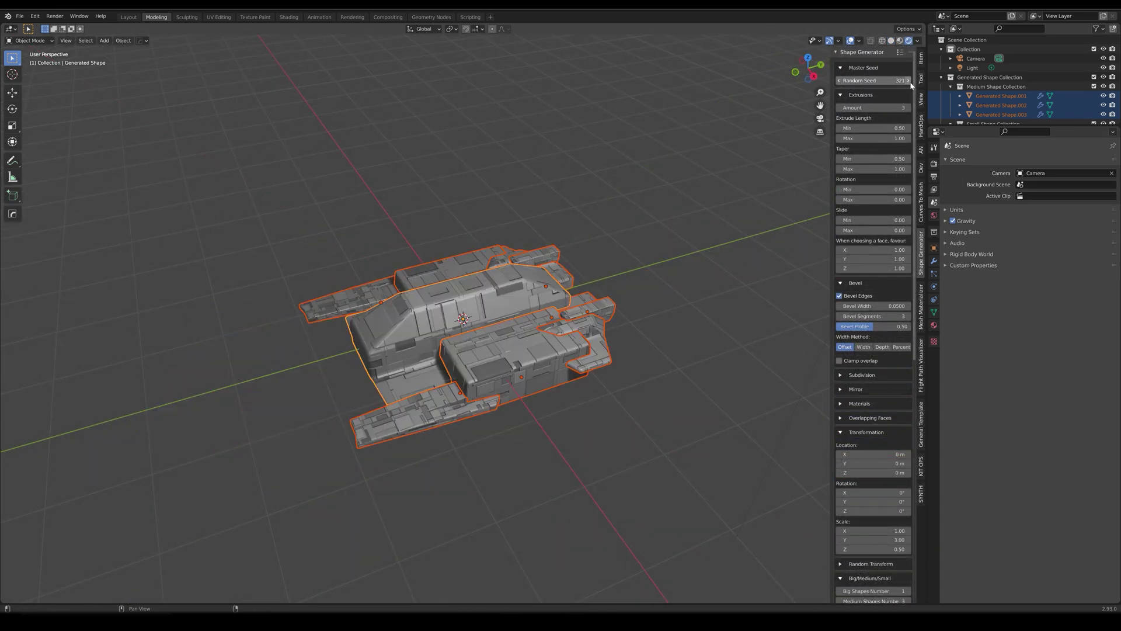
left_click(909, 81)
left_click(909, 81)
left_click(909, 81)
left_click(909, 81)
left_click(909, 81)
left_click(909, 81)
left_click(909, 82)
left_click(909, 81)
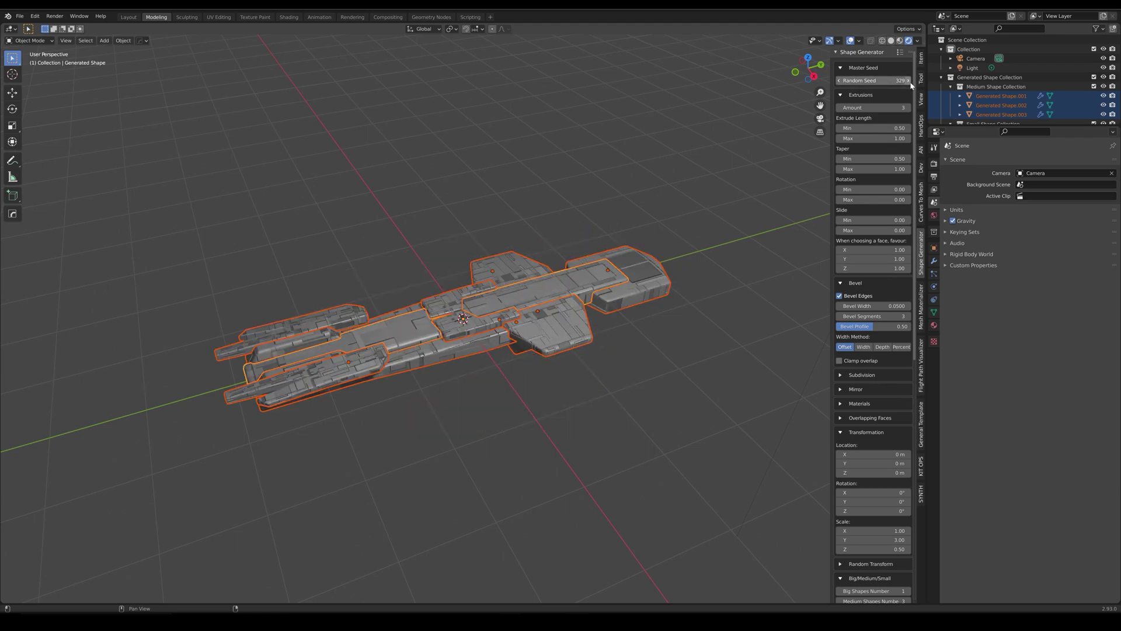
left_click(909, 82)
left_click(909, 81)
left_click(909, 81)
left_click(909, 81)
left_click(909, 81)
left_click(909, 81)
left_click(909, 81)
left_click(909, 82)
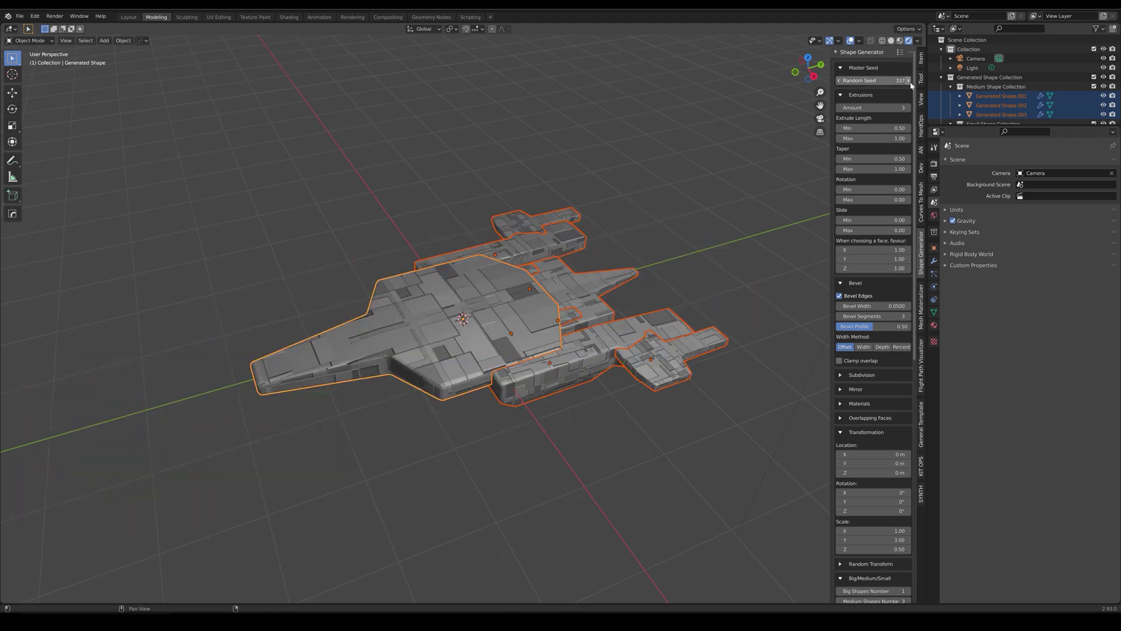
left_click(909, 81)
left_click(909, 82)
left_click(909, 81)
left_click(909, 82)
left_click(909, 81)
left_click(909, 81)
left_click(909, 82)
left_click(909, 81)
left_click(909, 82)
left_click(909, 81)
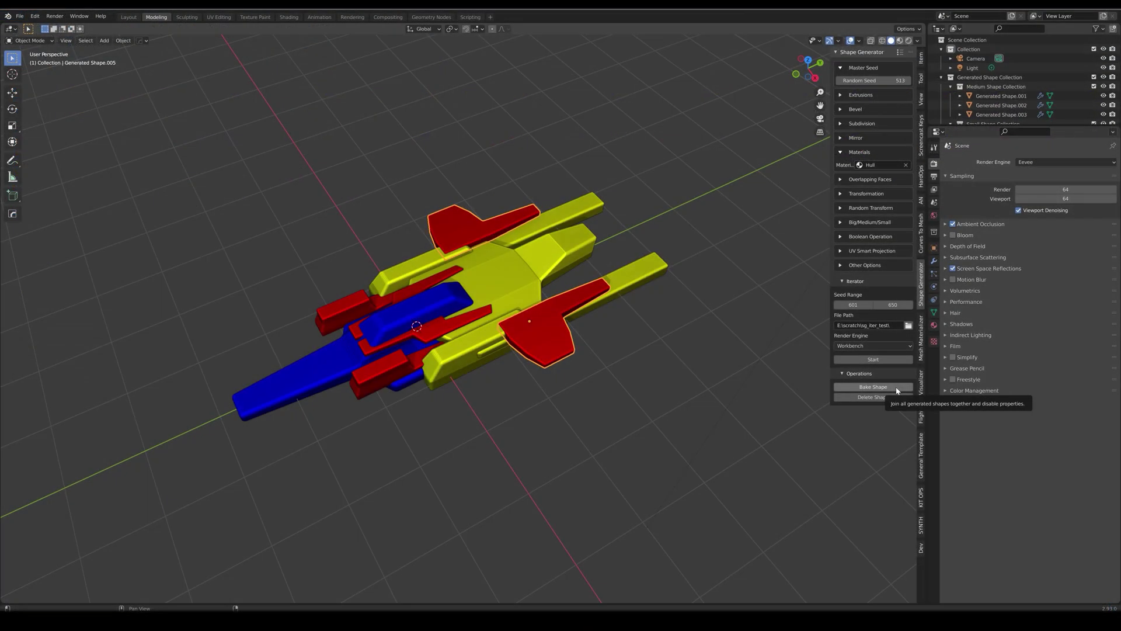
Step: Bake the shapes into one mesh, then select its linked pieces with L in Edit Mode
left_click(873, 386)
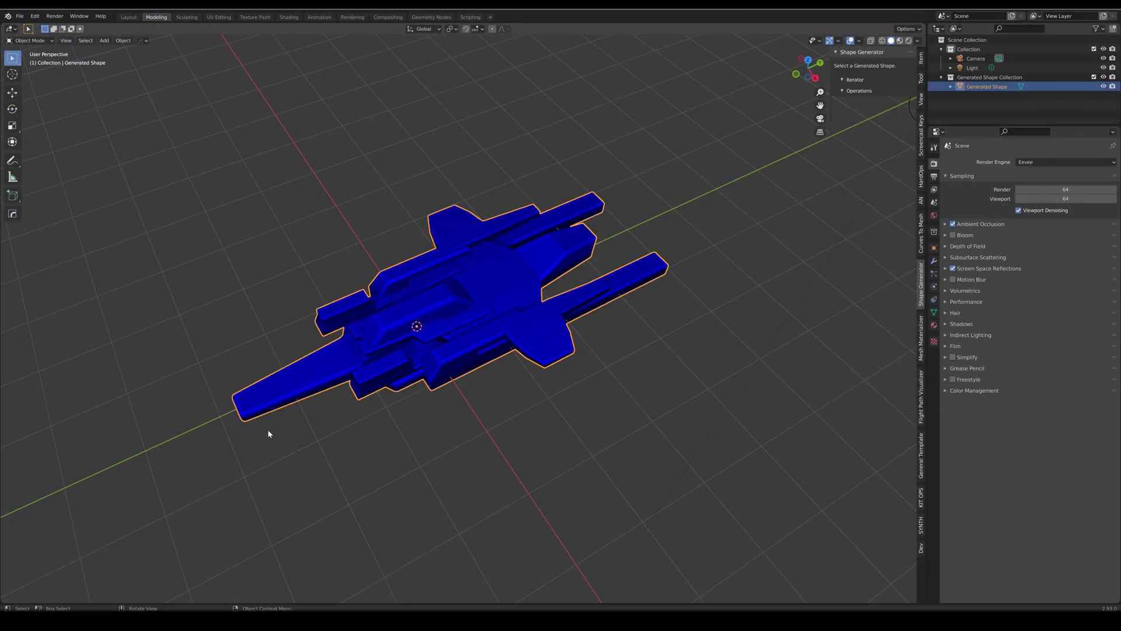
key("Tab")
scroll(356, 390, "up", 3)
middle_click_drag(356, 390, 444, 290)
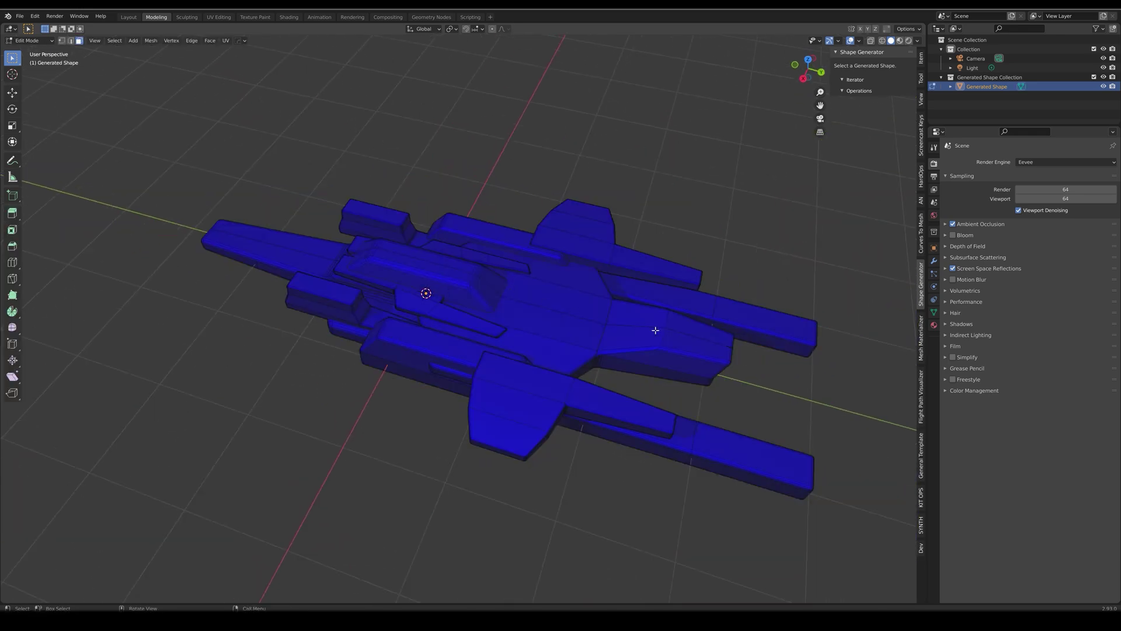
key("l")
key("l")
key("l")
key("l")
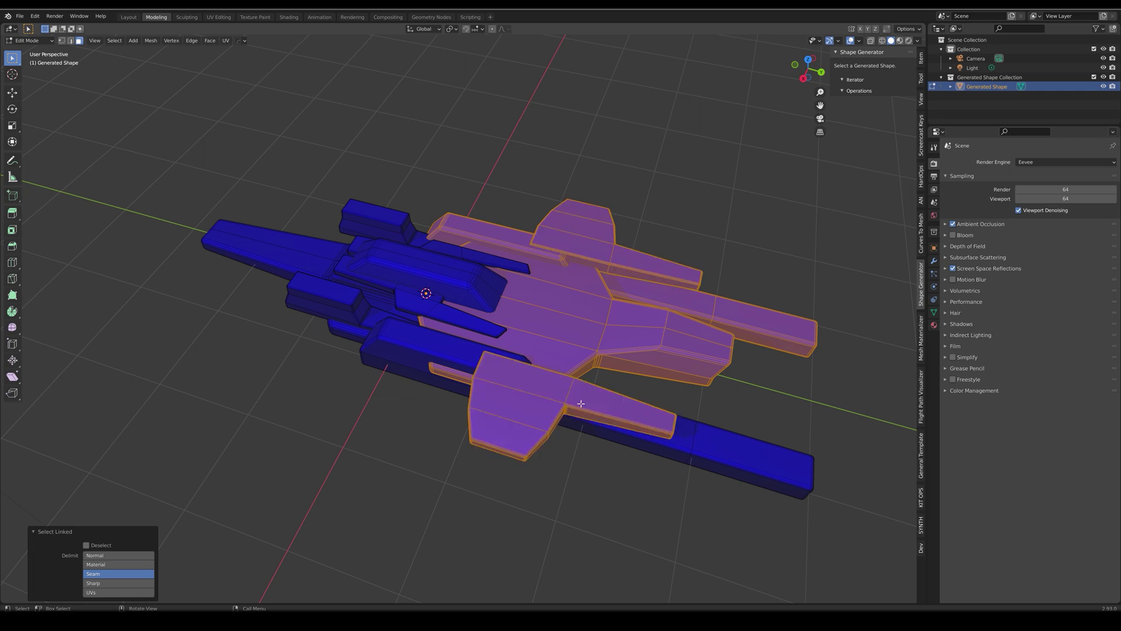
key("l")
key("l")
key("l")
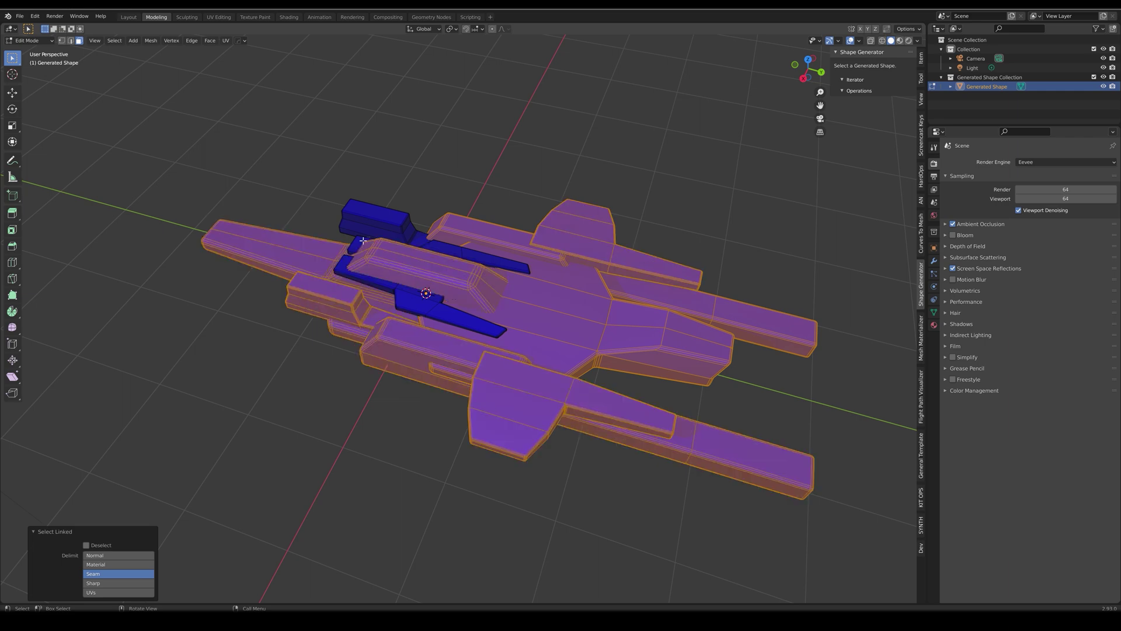
key("l")
key("l")
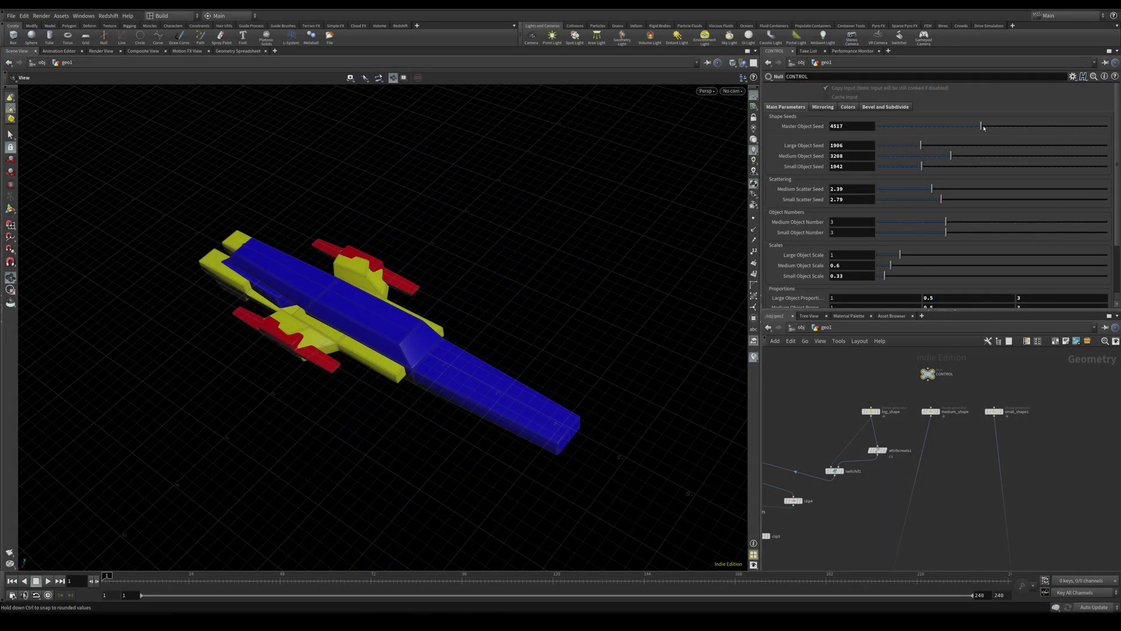
Step: Drag the CONTROL node's Master Object Seed higher to regenerate the coloured ship
left_click_drag(983, 127, 1005, 128)
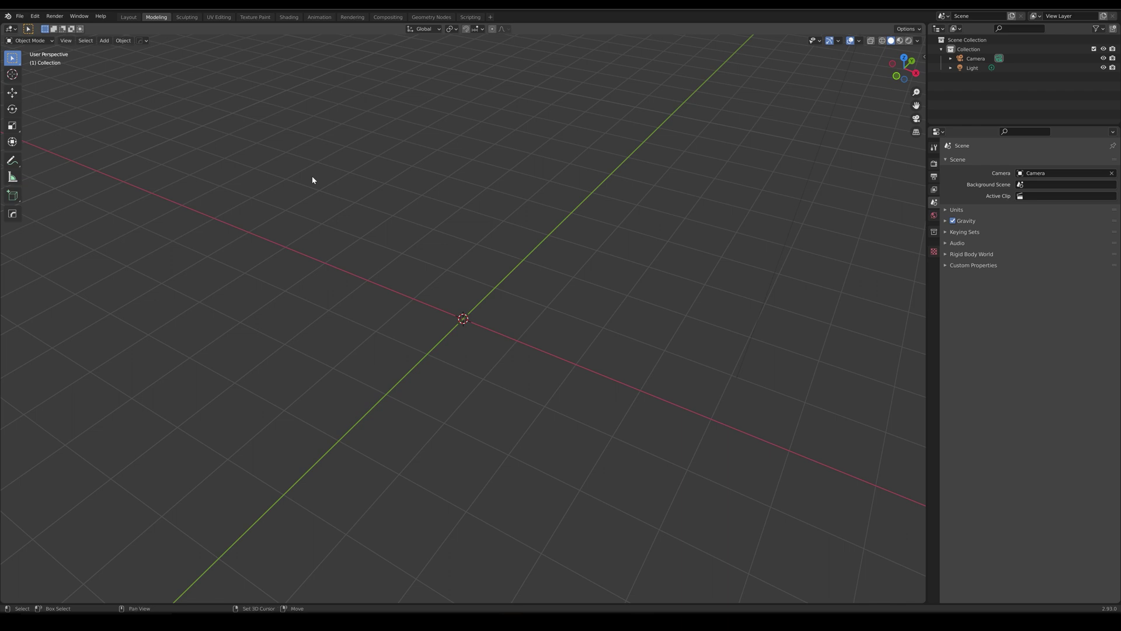
Step: Add a Shape Generator mesh, drag its Random Seed to 1085, then deselect it
key("shift+a")
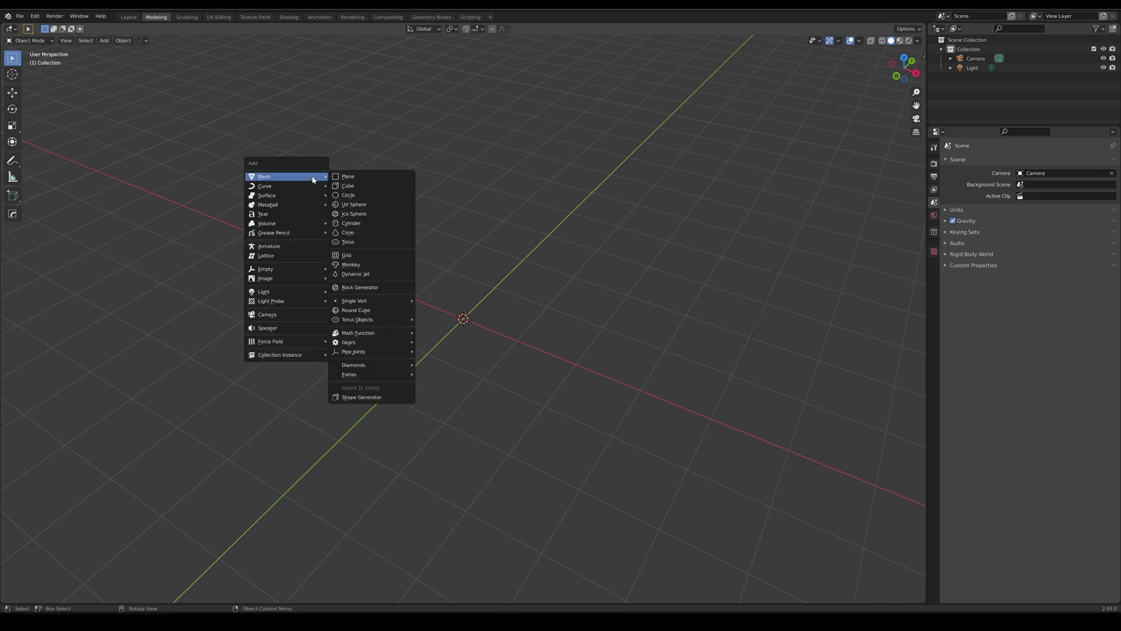
left_click(382, 399)
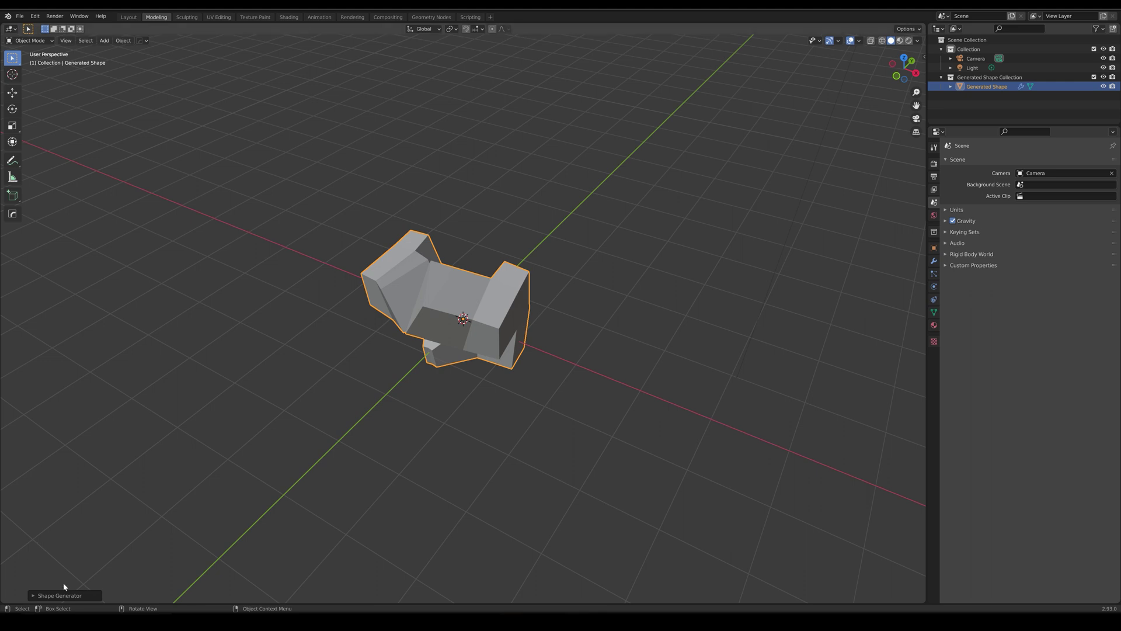
left_click(34, 595)
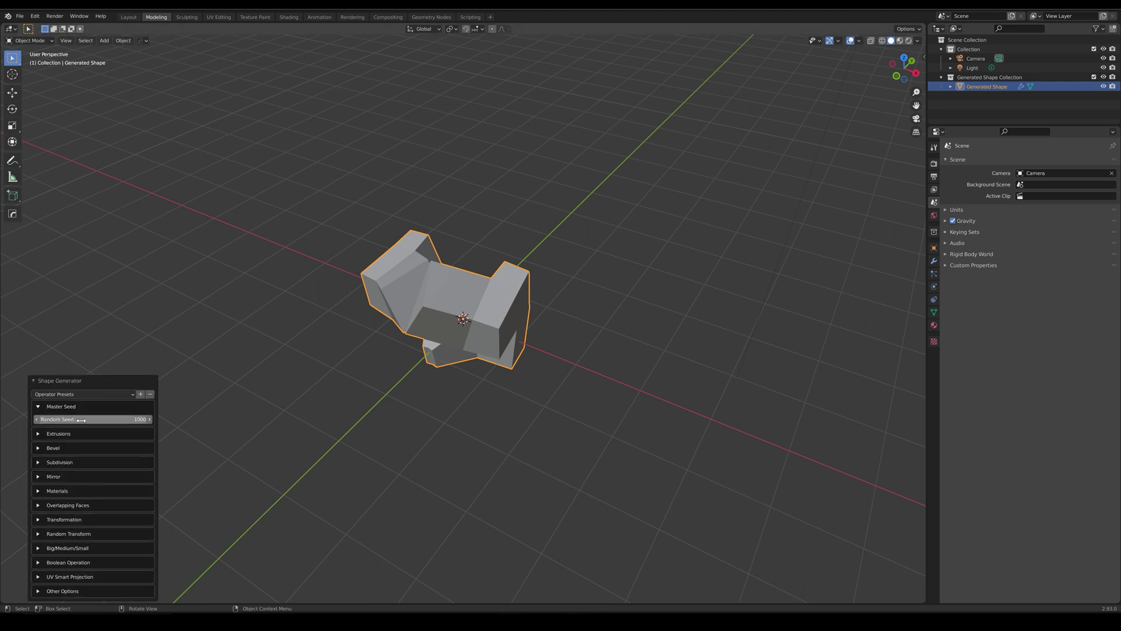
left_click_drag(81, 420, 109, 422)
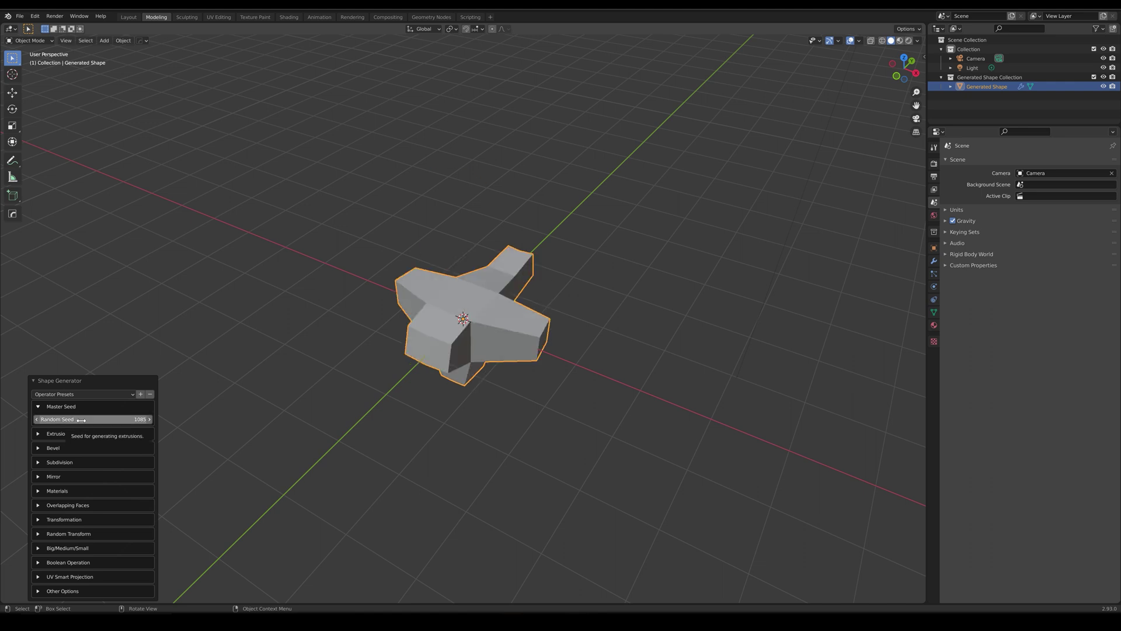
left_click(299, 227)
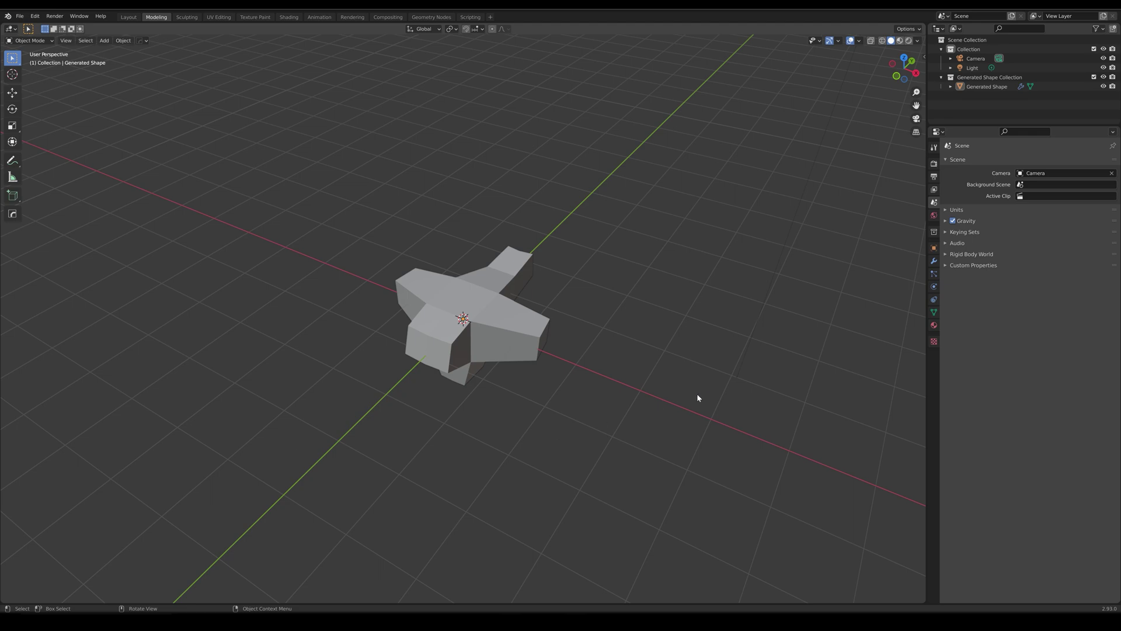
mouse_move(483, 410)
middle_mouse_down()
mouse_move(607, 400)
mouse_move(602, 309)
mouse_move(415, 424)
mouse_move(483, 408)
mouse_move(473, 408)
middle_mouse_up()
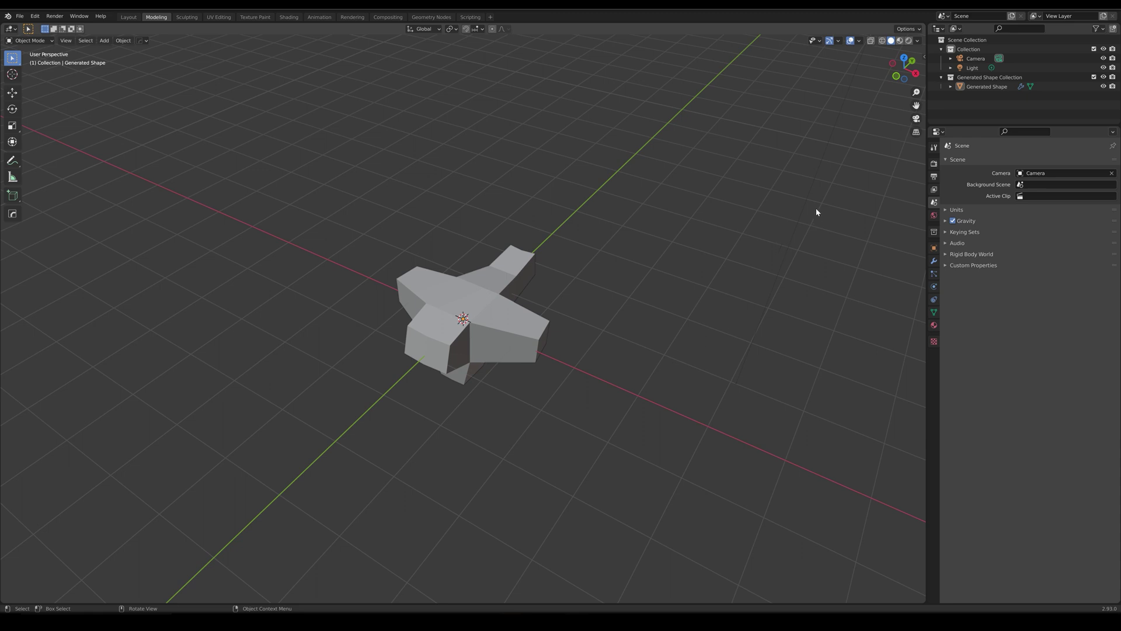
Step: Show the Shape Generator sidebar, select the shape and raise its Random Seed to 1117
key("n")
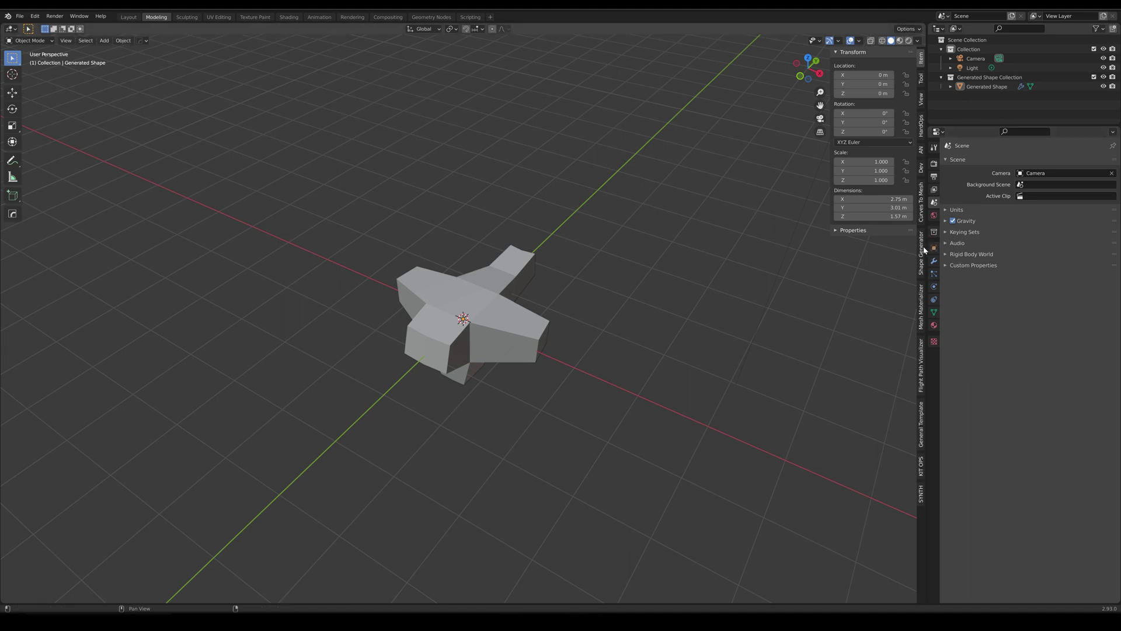
left_click(923, 246)
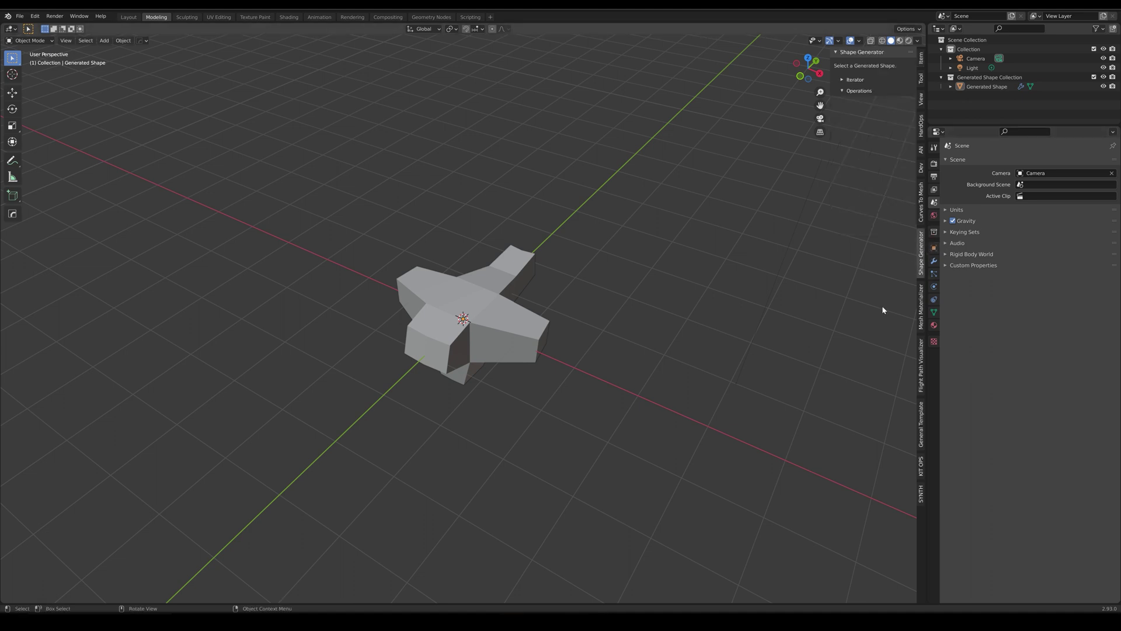
left_click(505, 314)
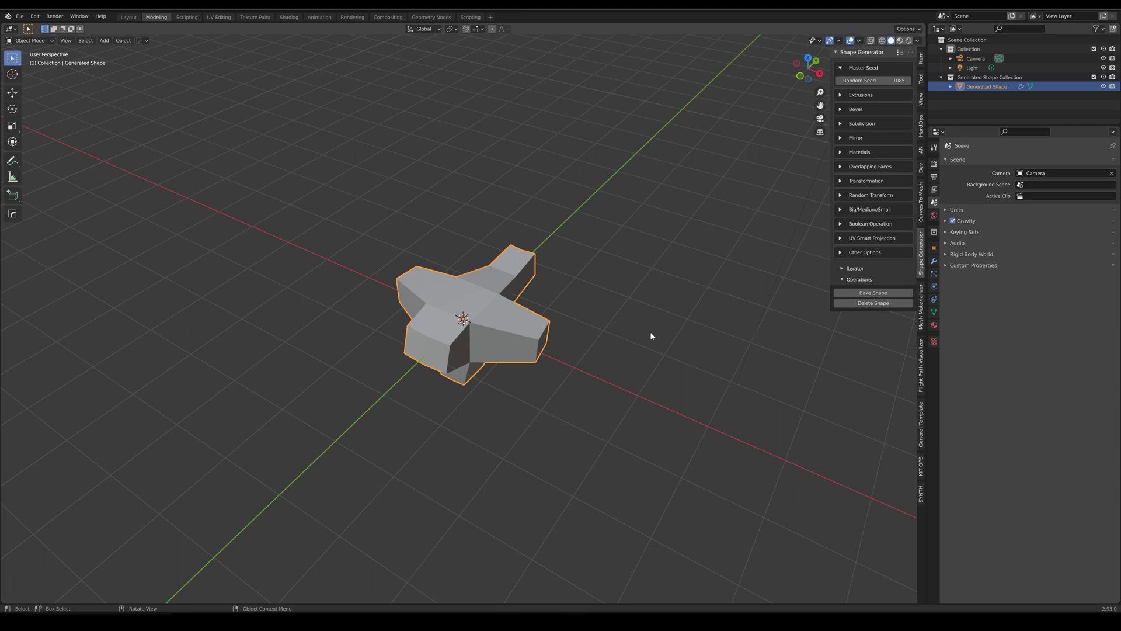
left_click_drag(883, 82, 913, 85)
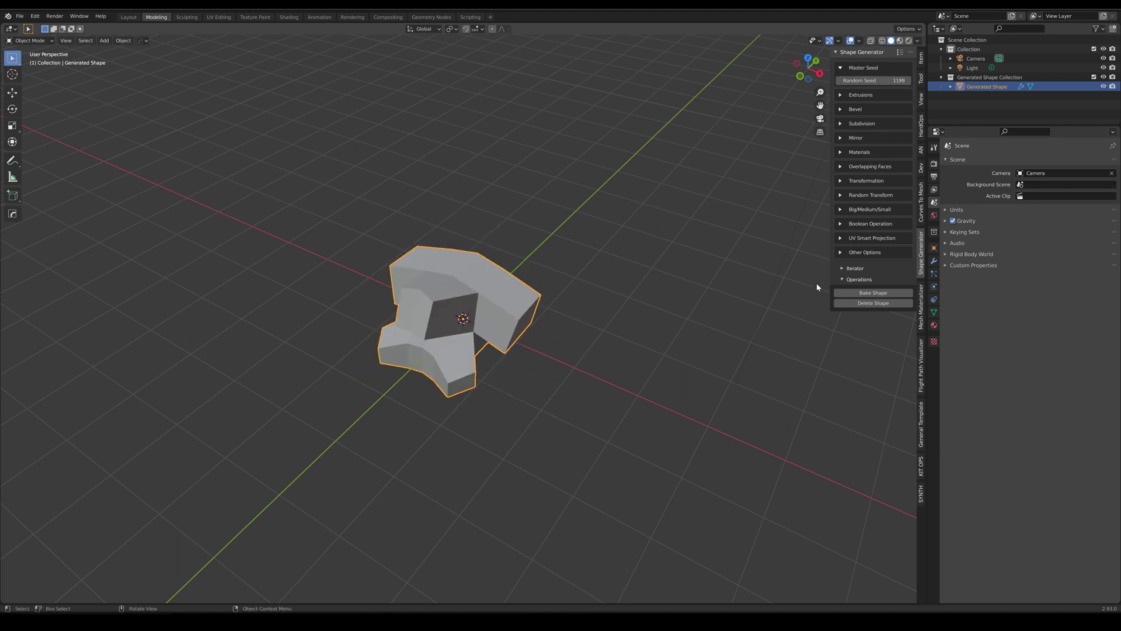
Step: Set the maximum extrusion rotation and maximum extrusion slide to 0
left_click(840, 96)
left_click(870, 200)
type("0")
key("Return")
left_click(870, 230)
key("Return")
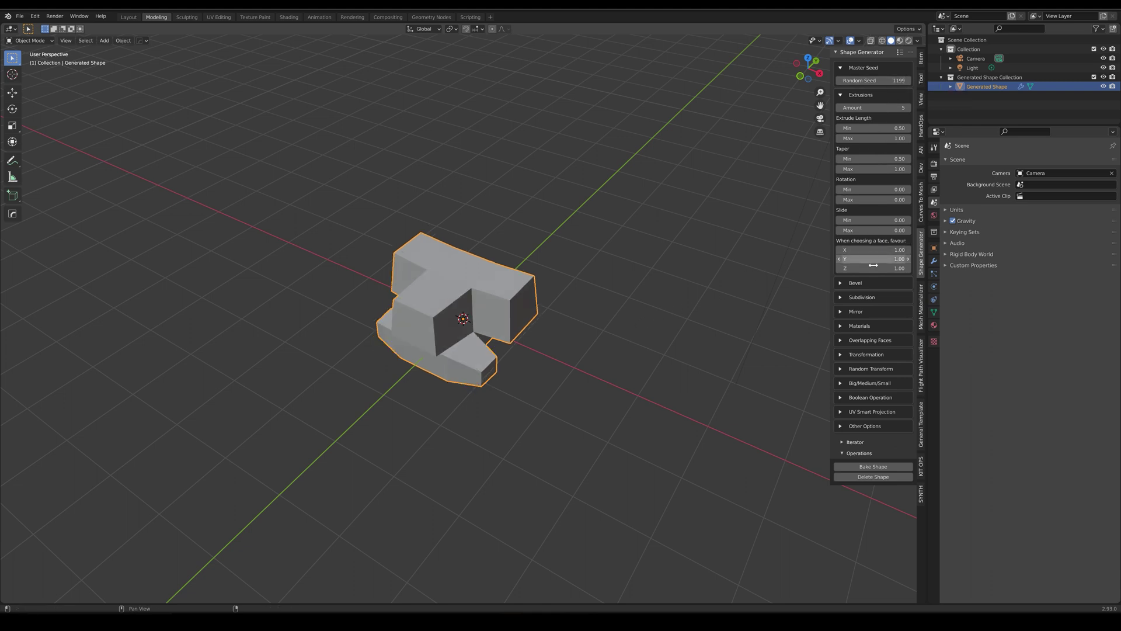
Step: Set the shape's transformation scale to Y 3.50 and Z 0.50
left_click(840, 355)
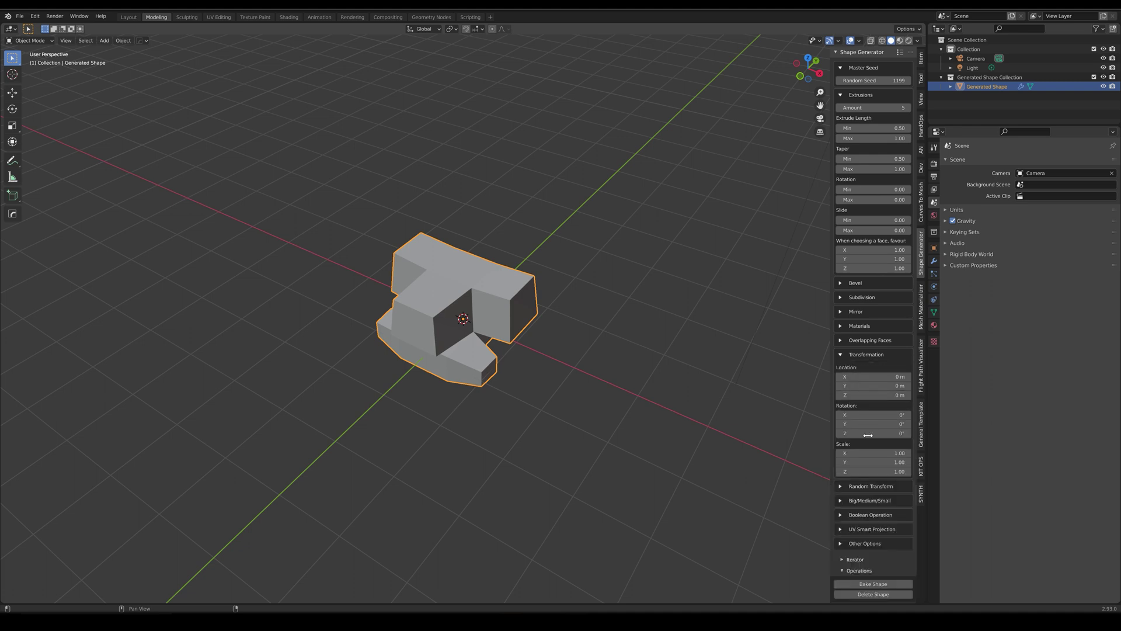
double_click(881, 462)
type("3.5")
key("Return")
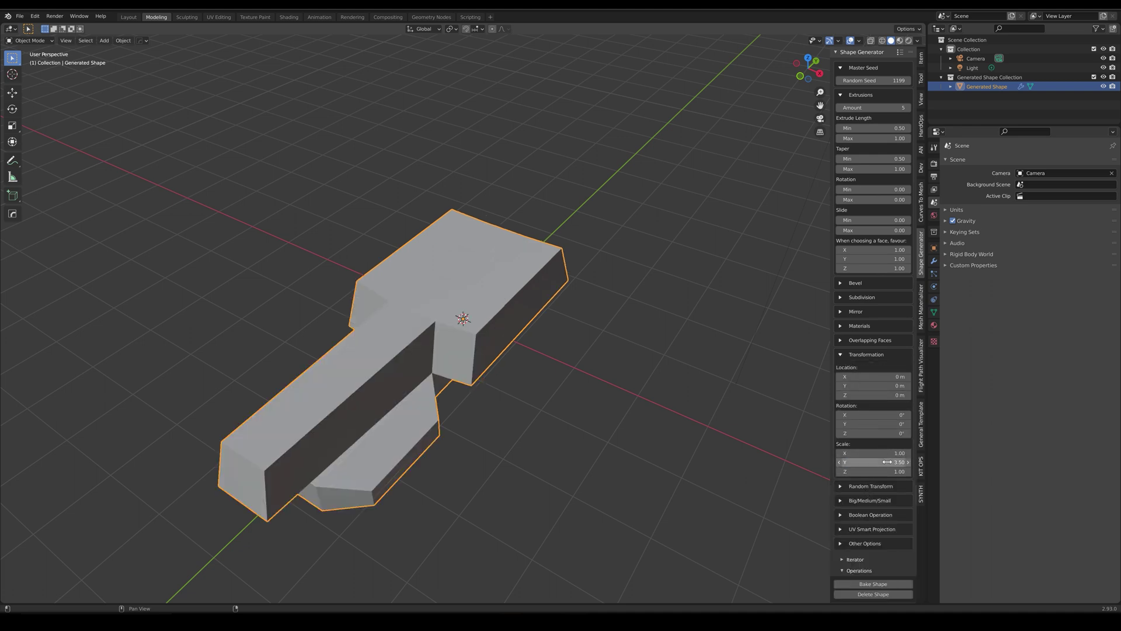
double_click(904, 471)
type("0.5")
key("Return")
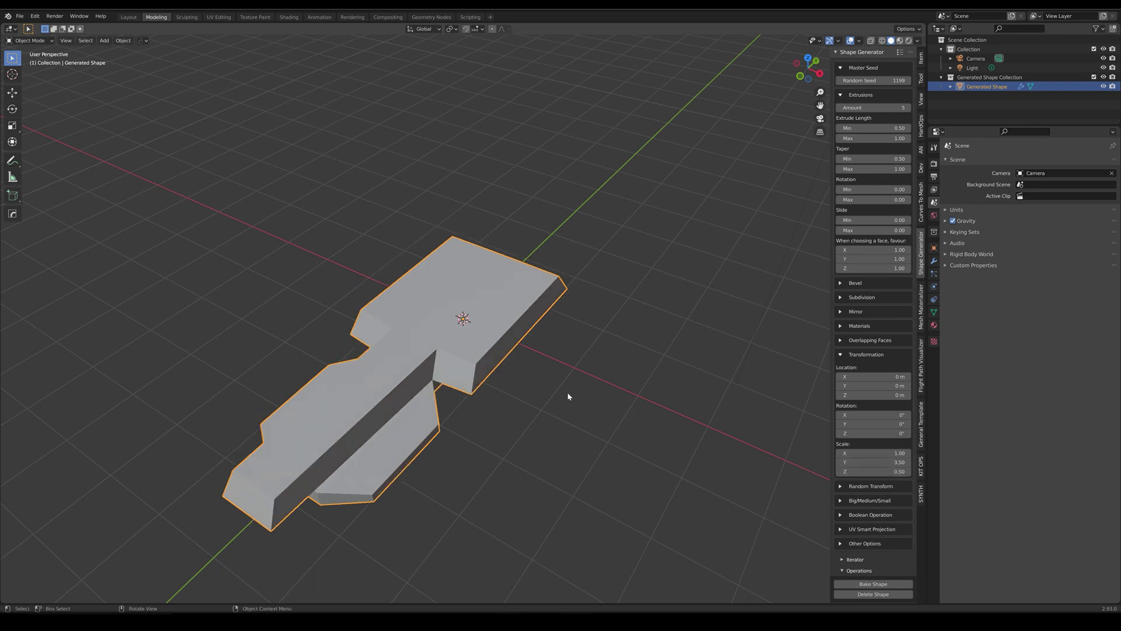
middle_click_drag(568, 393, 595, 342)
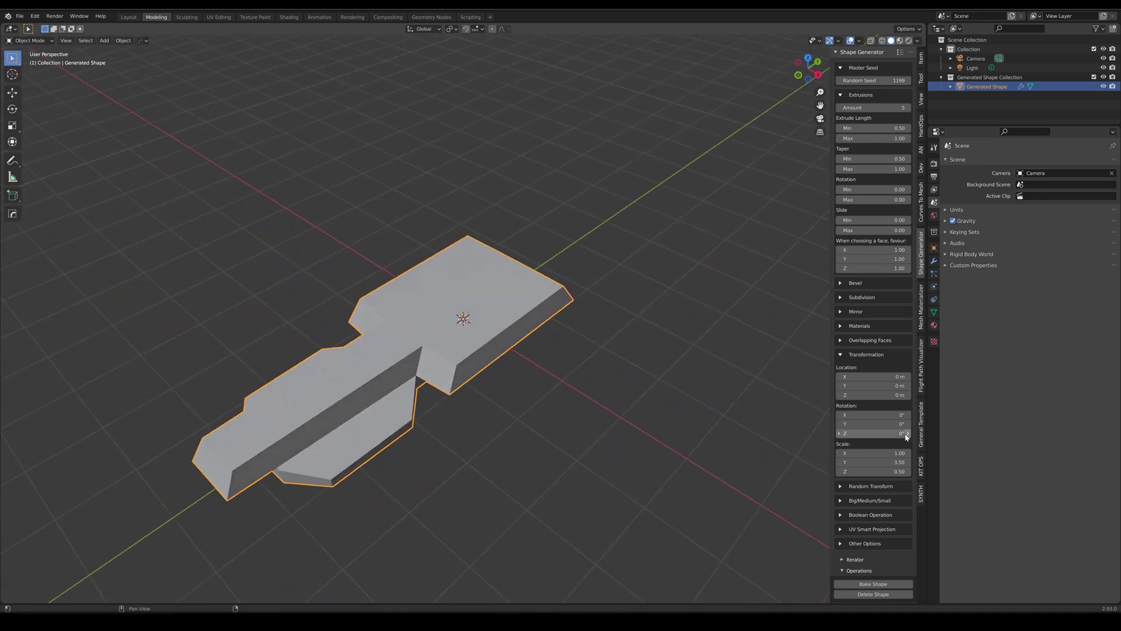
Step: Enable Bevel Edges and narrow the bevel width to about 0.049
left_click(846, 284)
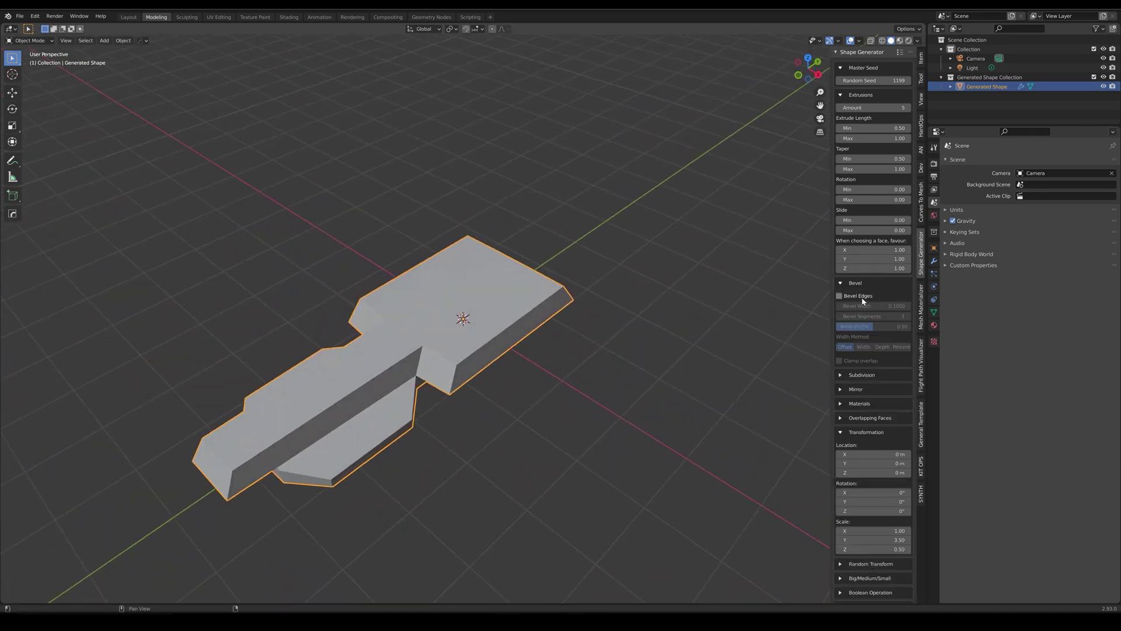
left_click(858, 296)
left_click(900, 316)
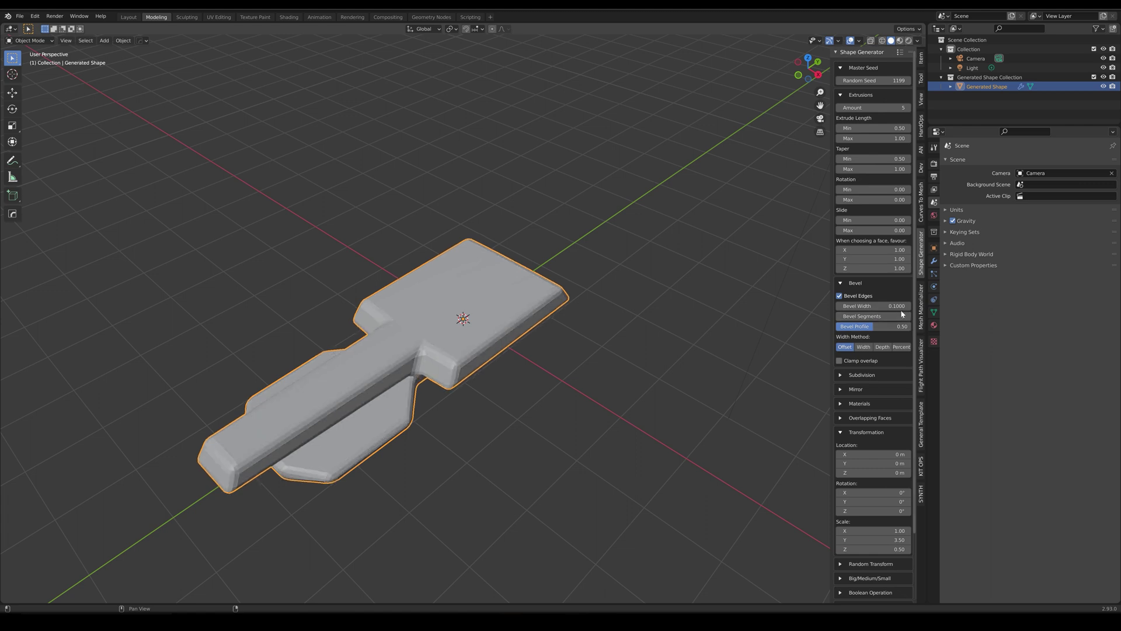
left_click_drag(899, 306, 878, 305)
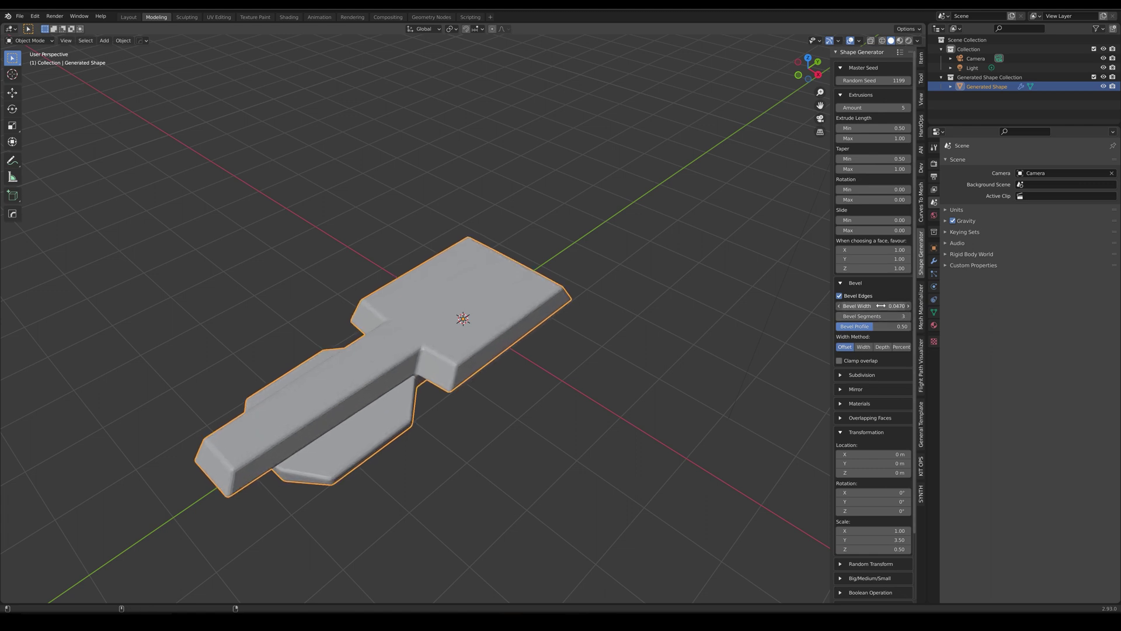
scroll(897, 437, "down", 4)
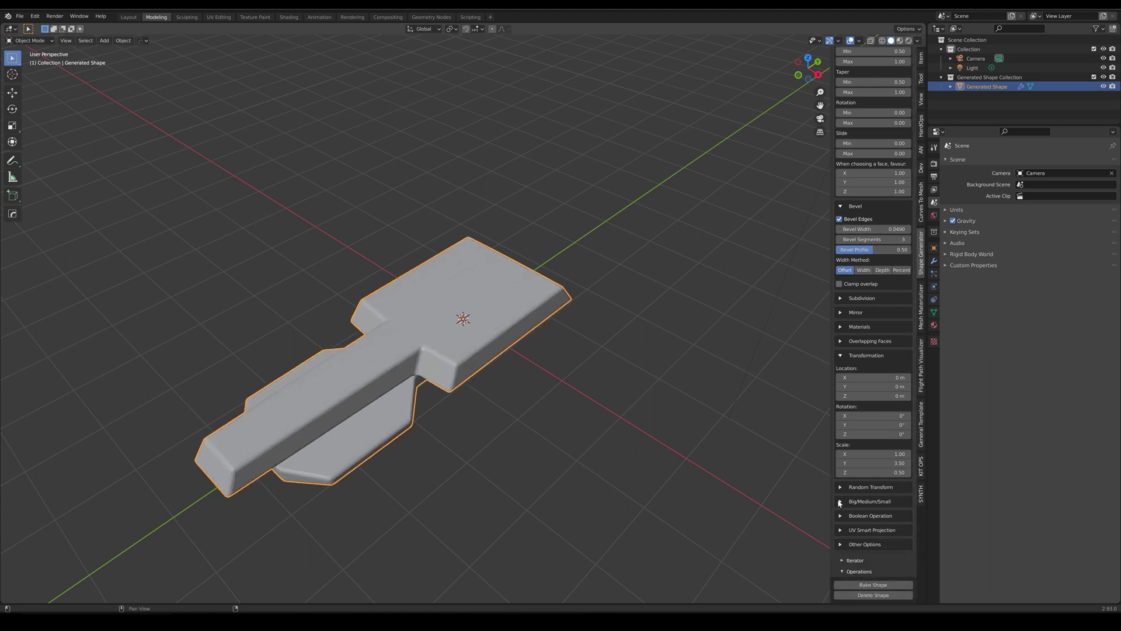
Step: Set Medium Shapes Number to 3 and Small Shapes Number to 3
left_click(839, 501)
middle_click_drag(875, 490, 877, 210)
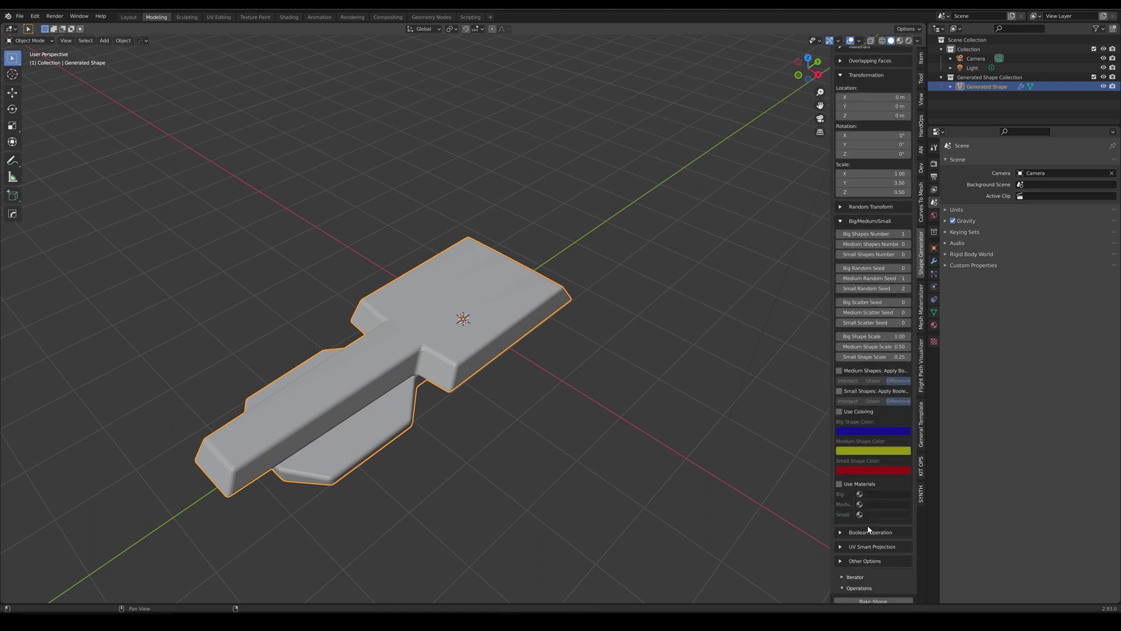
left_click(908, 245)
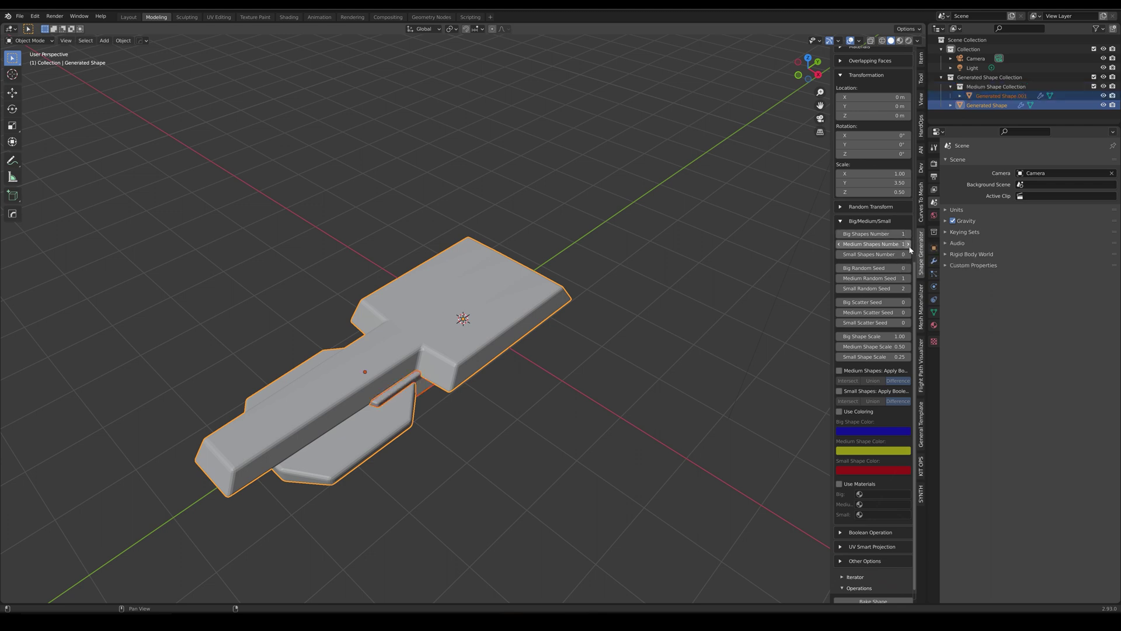
left_click(909, 244)
left_click(908, 244)
left_click(908, 254)
left_click(908, 254)
left_click(908, 254)
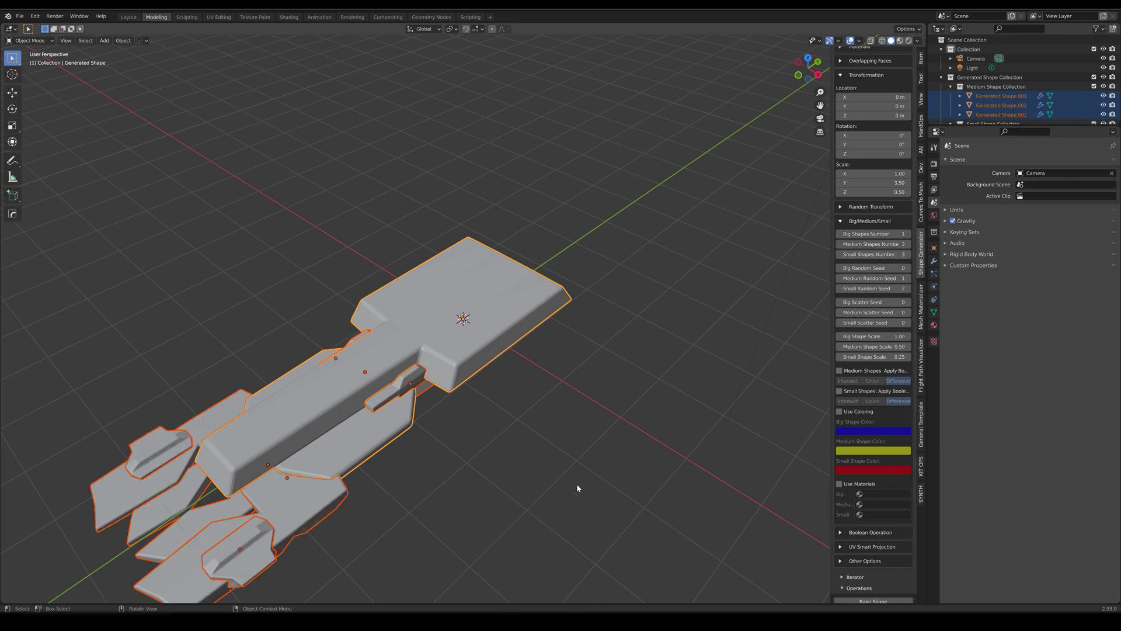
middle_click_drag(536, 495, 438, 483)
Step: Step the master Random Seed from 1199 up to 1206 and inspect the new hull
scroll(888, 187, "up", 15)
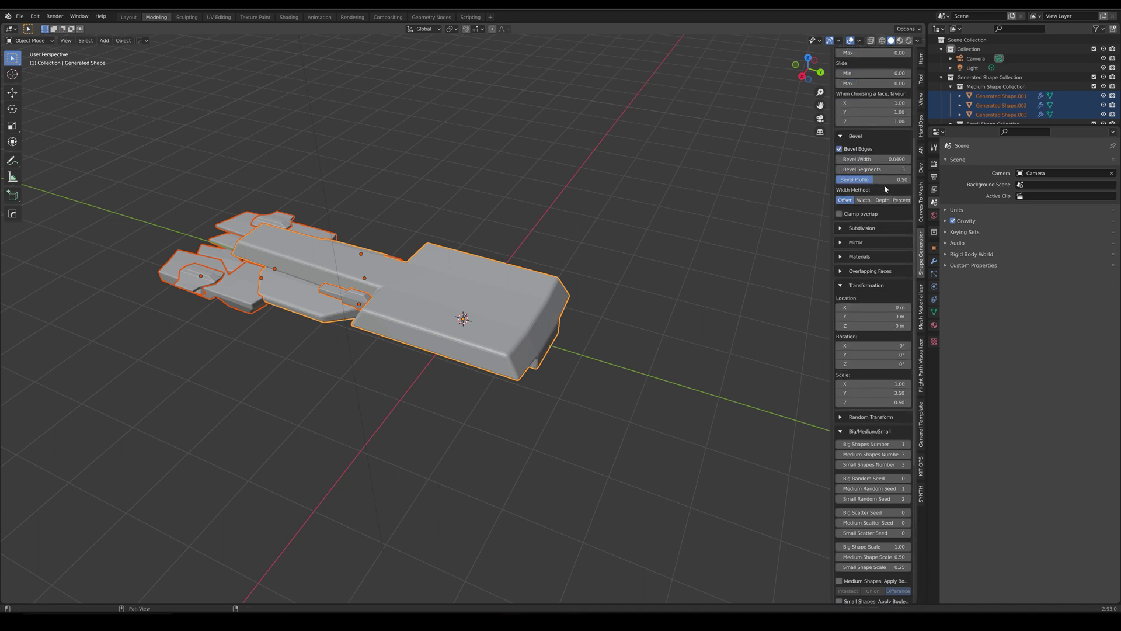
scroll(888, 187, "up", 1)
left_click(908, 82)
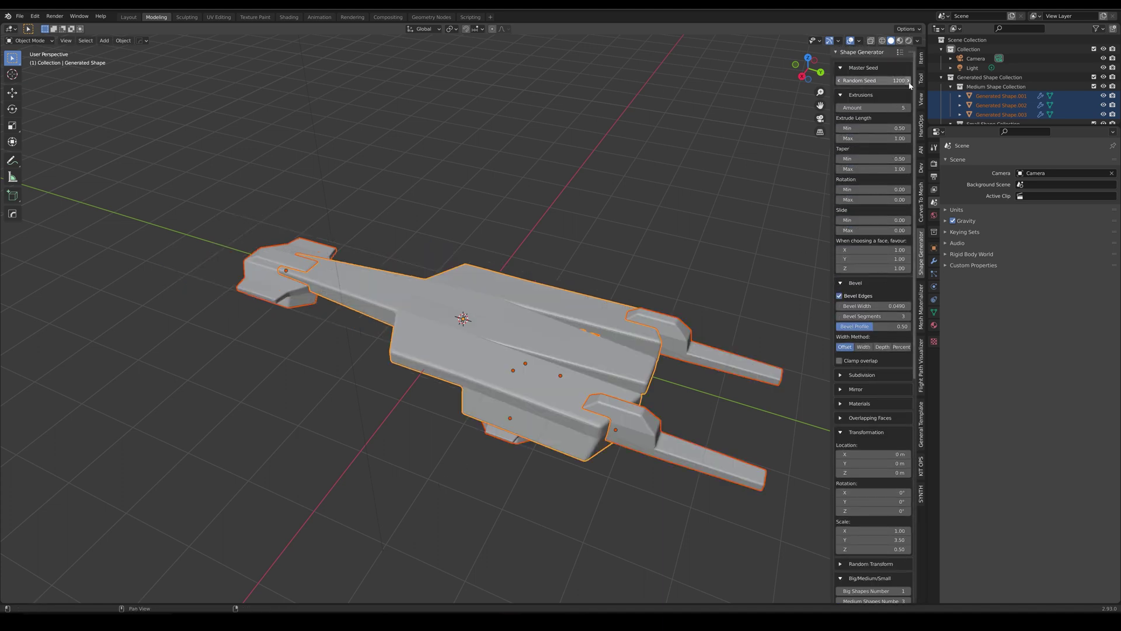
left_click(908, 82)
left_click(908, 82)
left_click(908, 81)
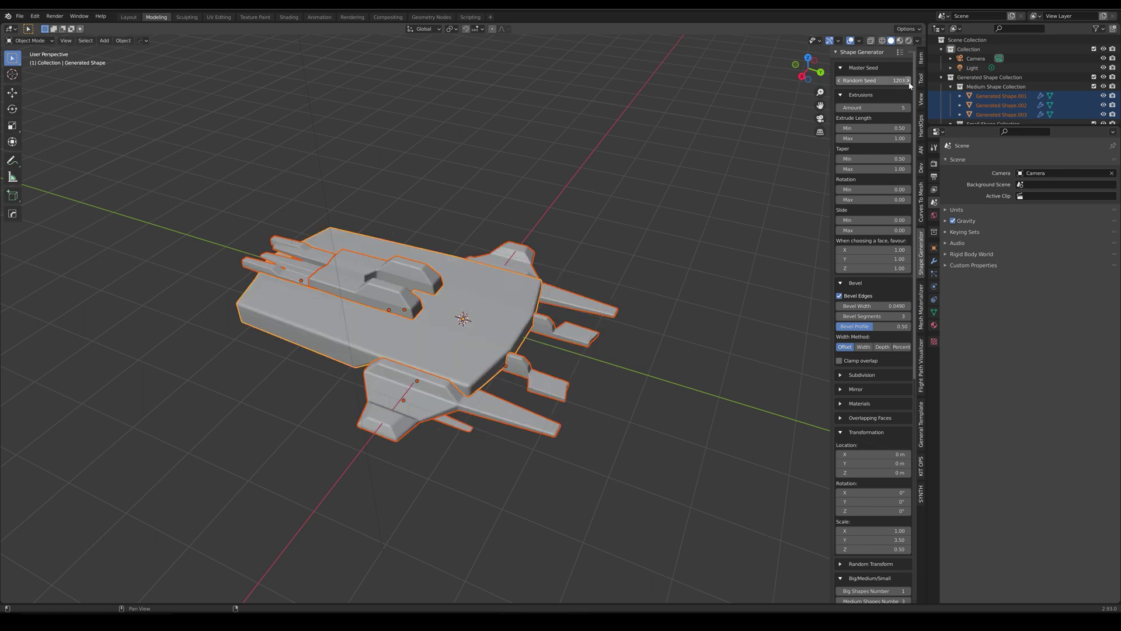
left_click(909, 82)
left_click(909, 81)
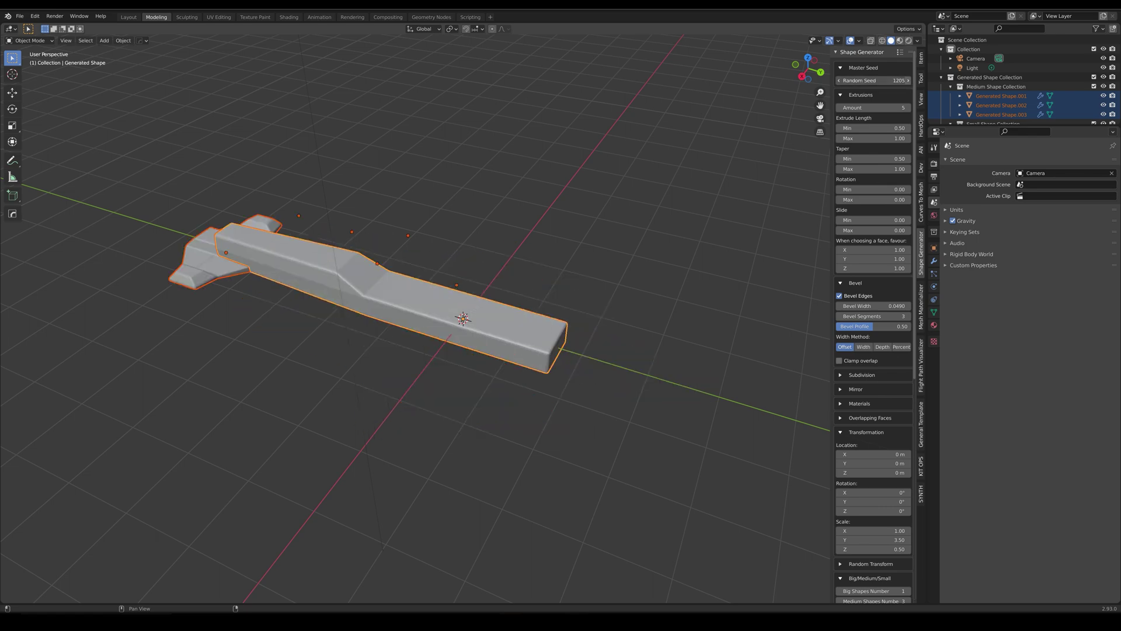
left_click(908, 82)
middle_click_drag(546, 450, 622, 440)
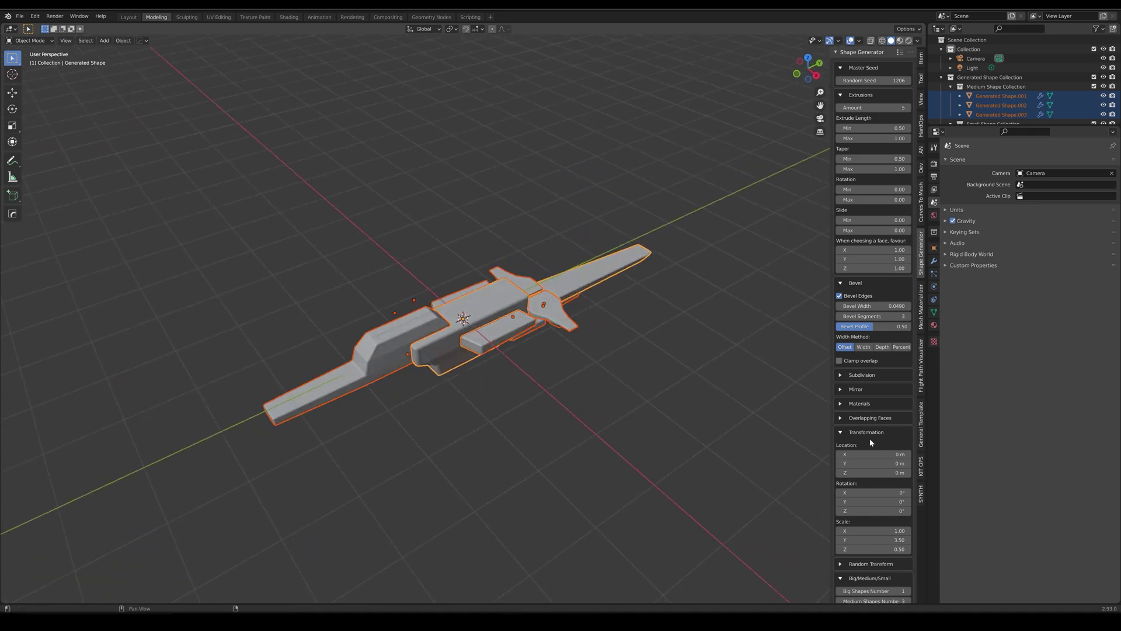
scroll(879, 446, "down", 3)
scroll(880, 455, "down", 12)
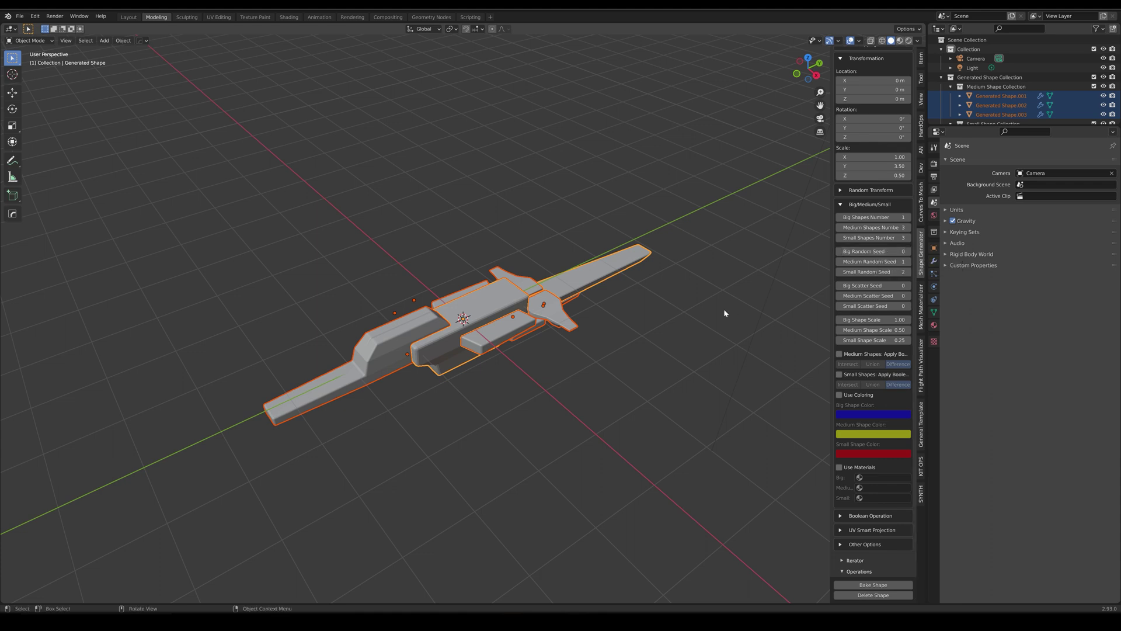
Step: Deselect all, select only Generated Shape.006, and scroll to its Big/Medium/Small settings
left_click(563, 557)
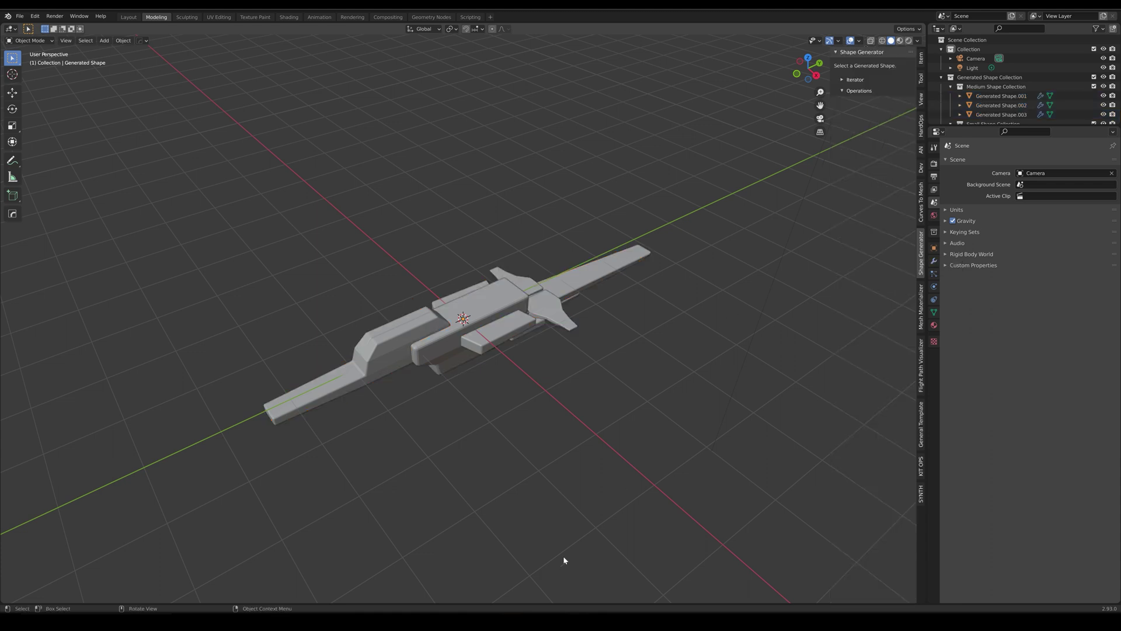
left_click(532, 327)
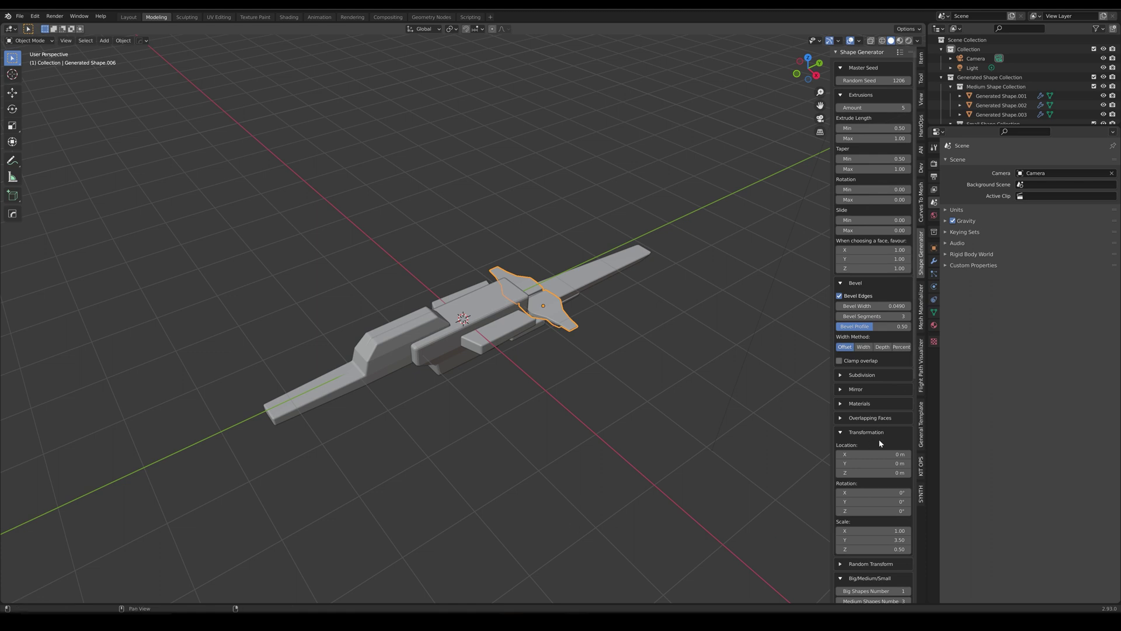
scroll(880, 442, "down", 10)
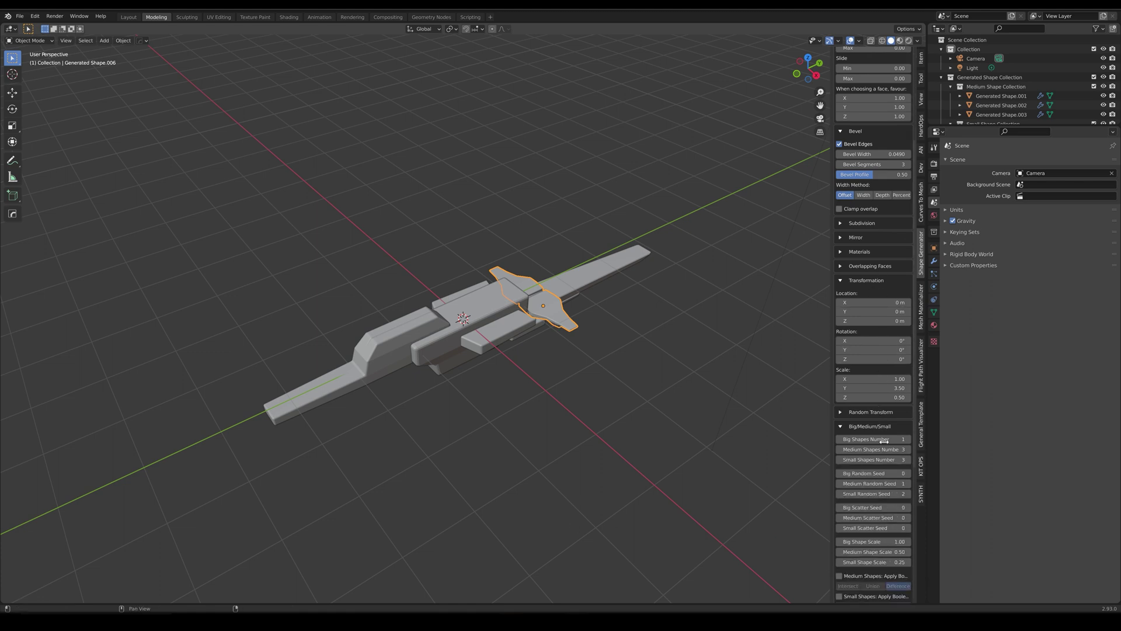
scroll(881, 442, "down", 5)
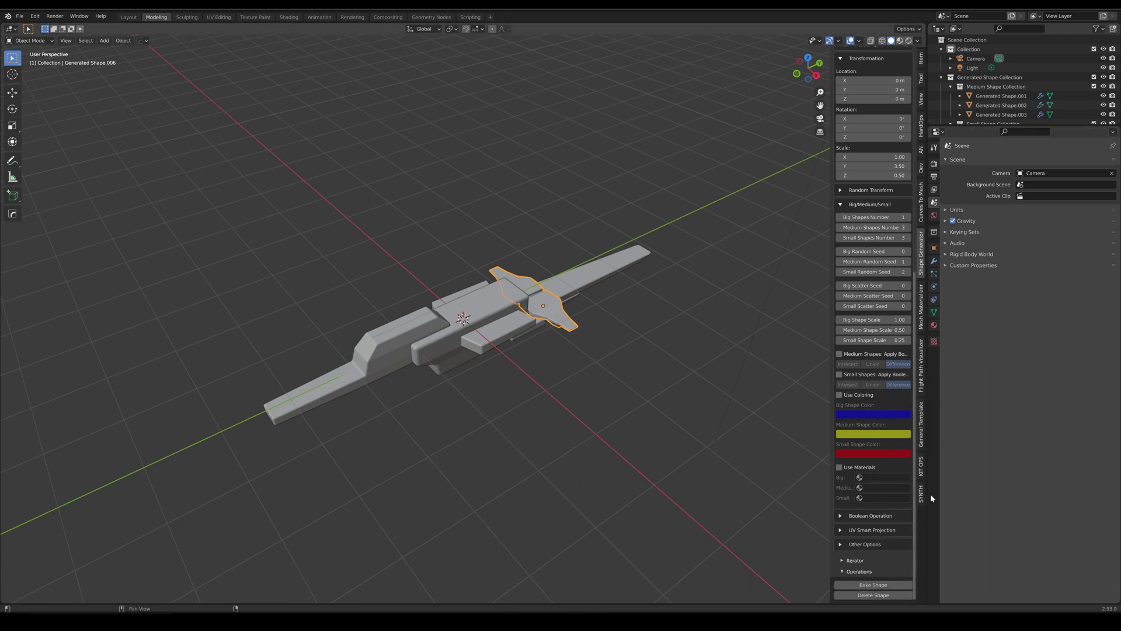
Step: Enable Use Coloring and set viewport shading to MatCap lighting with Object colour
left_click(840, 395)
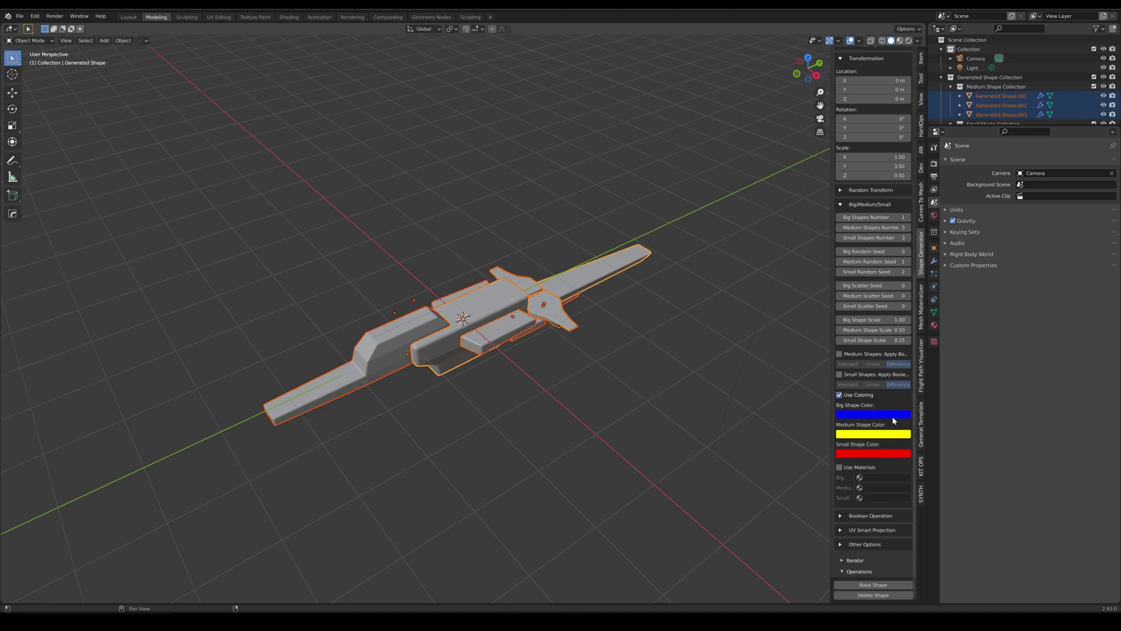
left_click(918, 40)
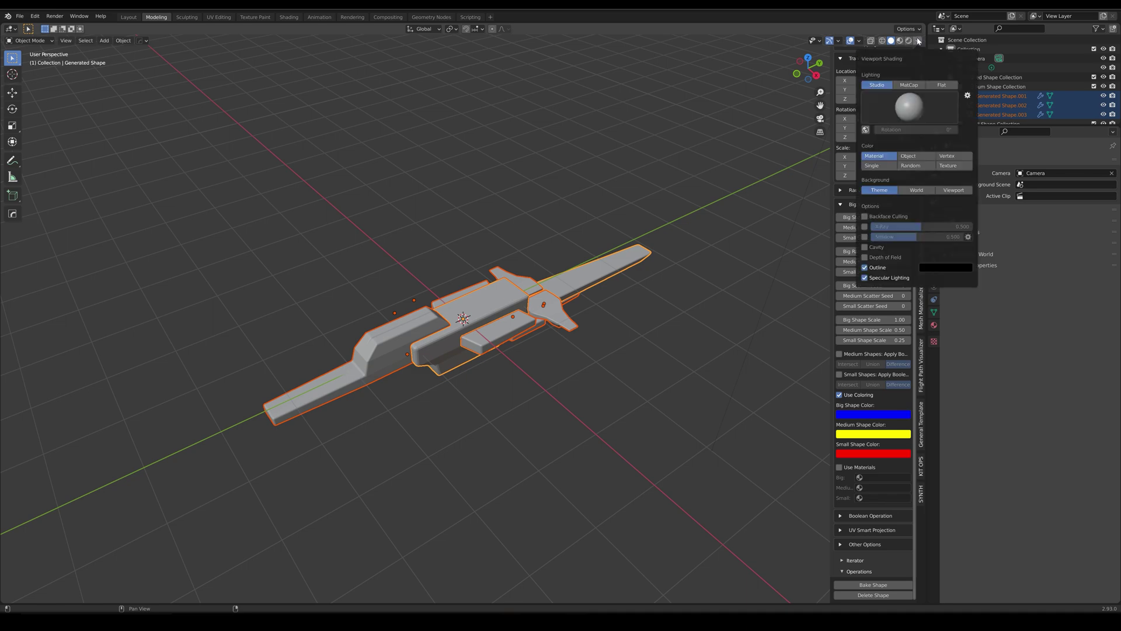
left_click(910, 85)
left_click(919, 150)
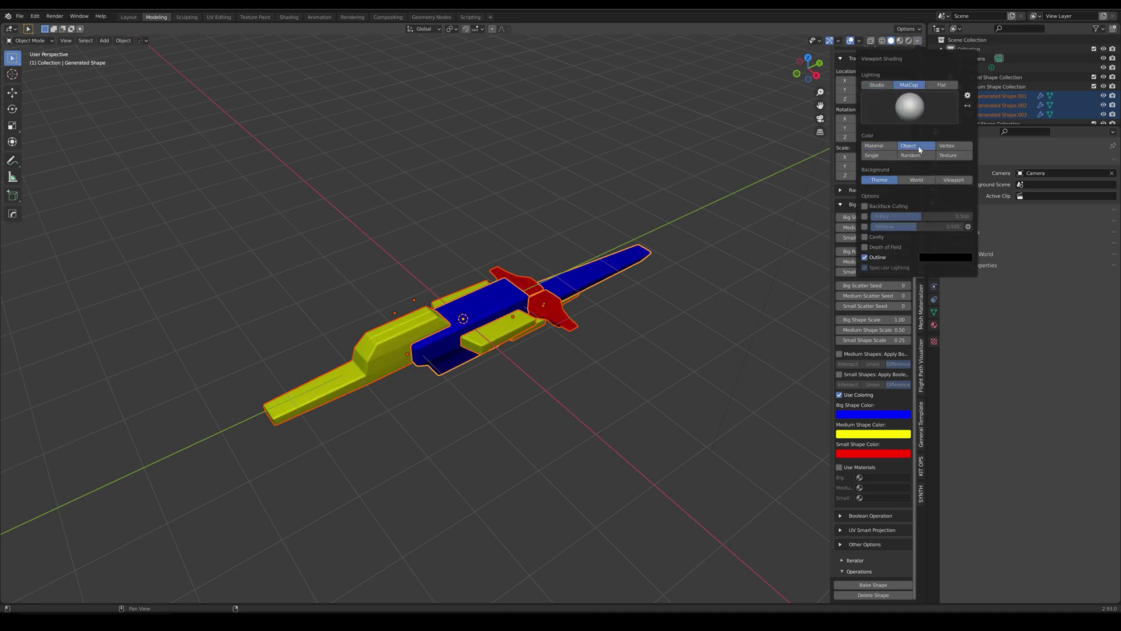
middle_click_drag(602, 341, 628, 348)
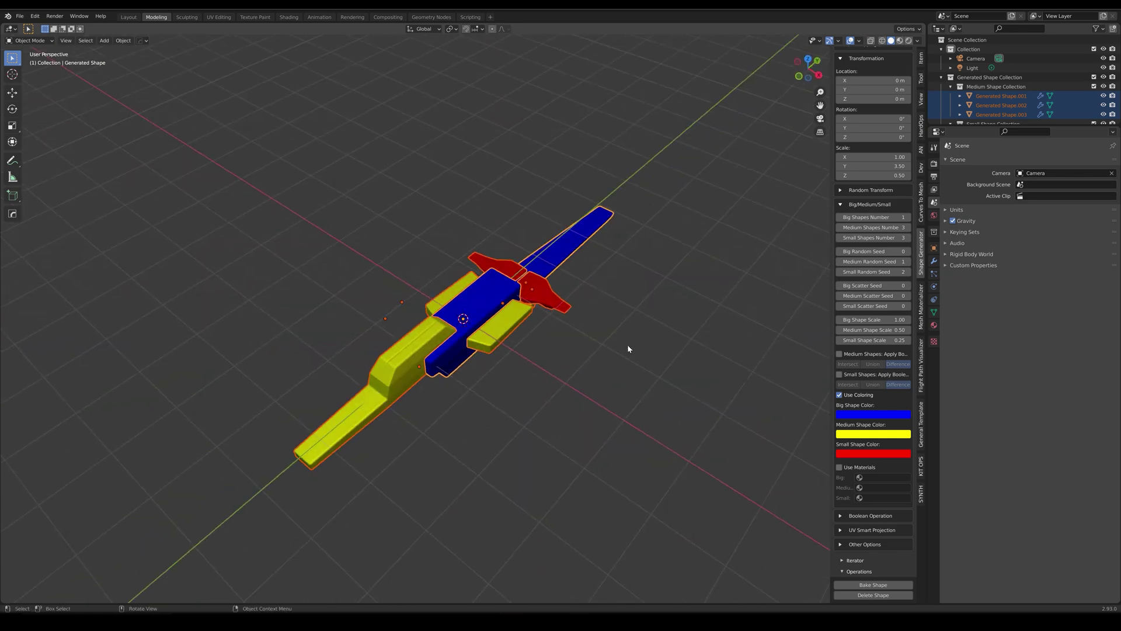
Step: Raise the big random seed to 4 and the medium random seed to 5
left_click(909, 252)
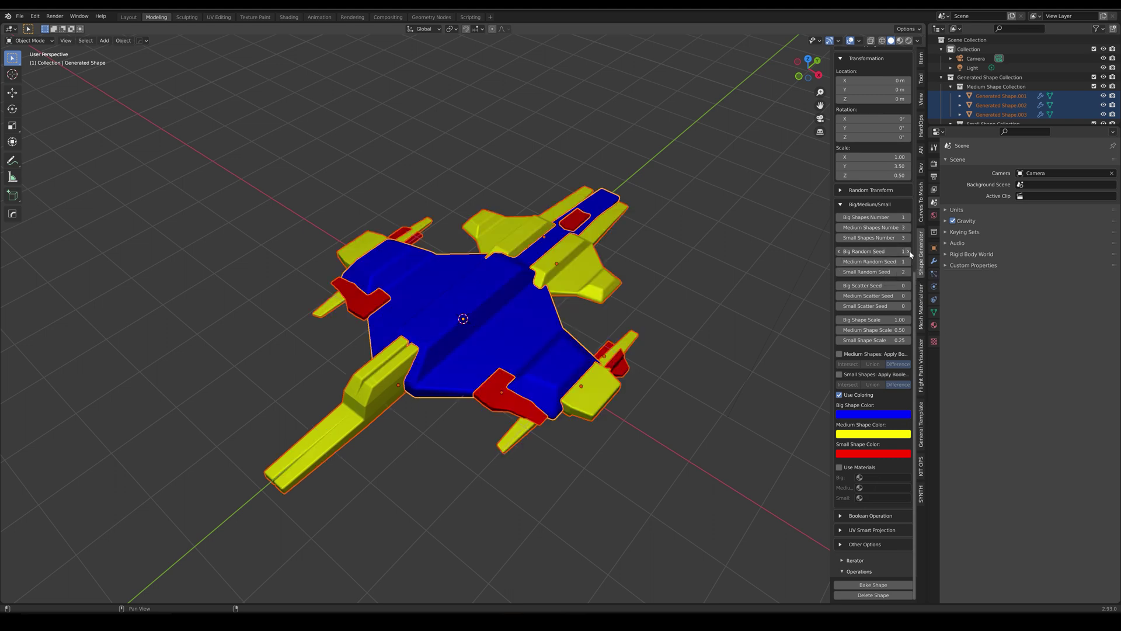
left_click(909, 252)
left_click(909, 253)
left_click(909, 252)
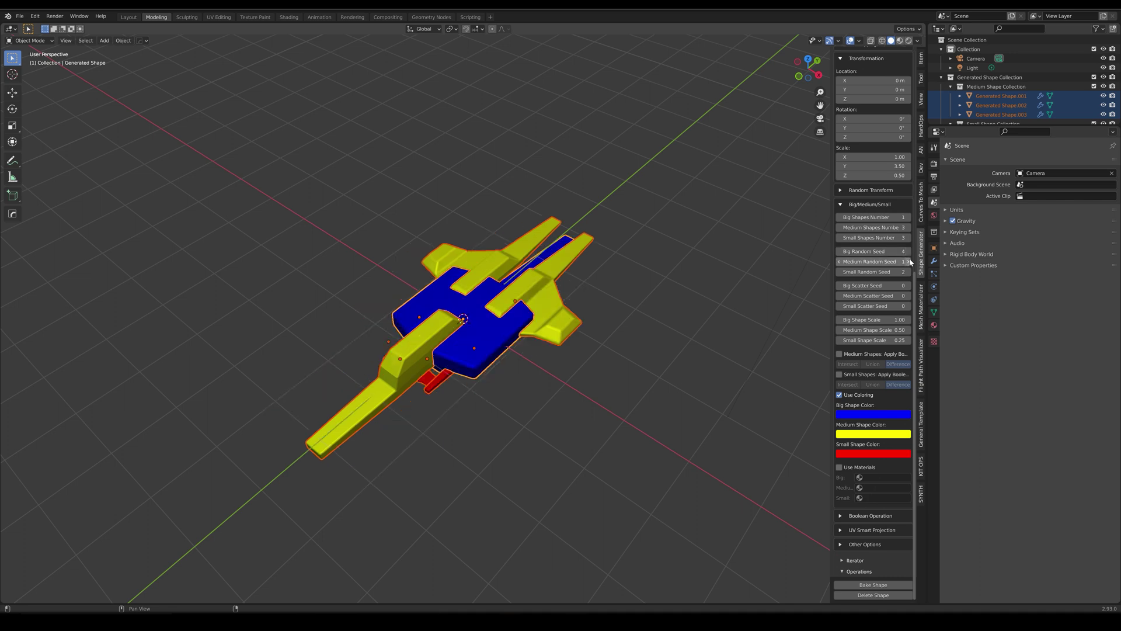
left_click(909, 262)
left_click(909, 262)
left_click(909, 262)
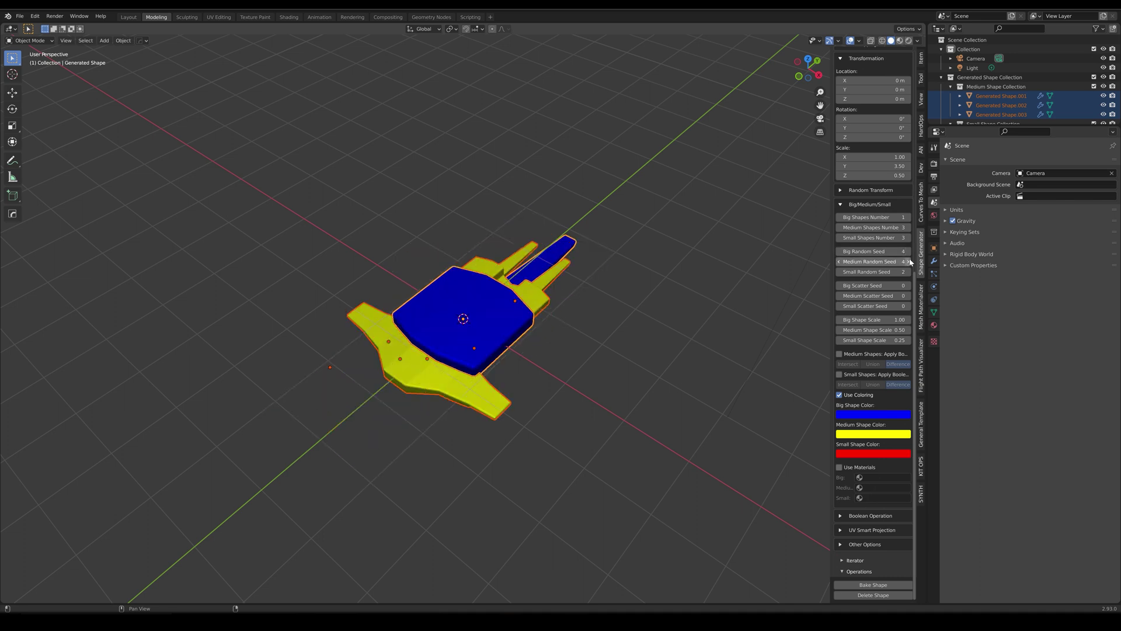
left_click(909, 262)
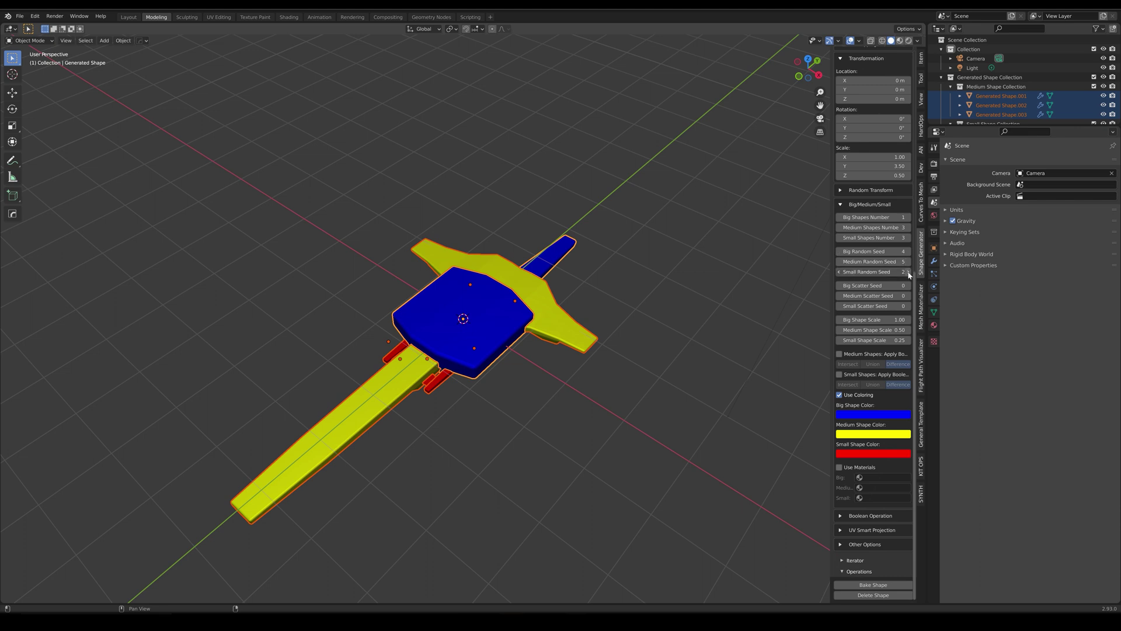
Step: Raise the small random seed to 9 to regenerate the red shapes
left_click(908, 272)
left_click(908, 272)
left_click(908, 273)
left_click(908, 272)
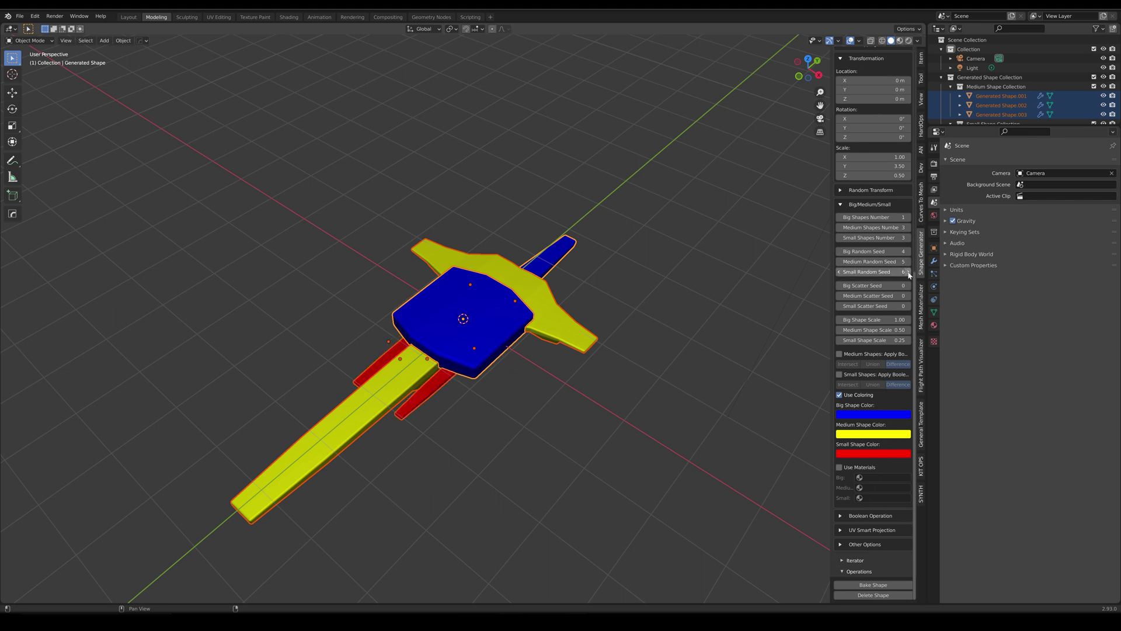
left_click(908, 272)
left_click(909, 272)
left_click(908, 272)
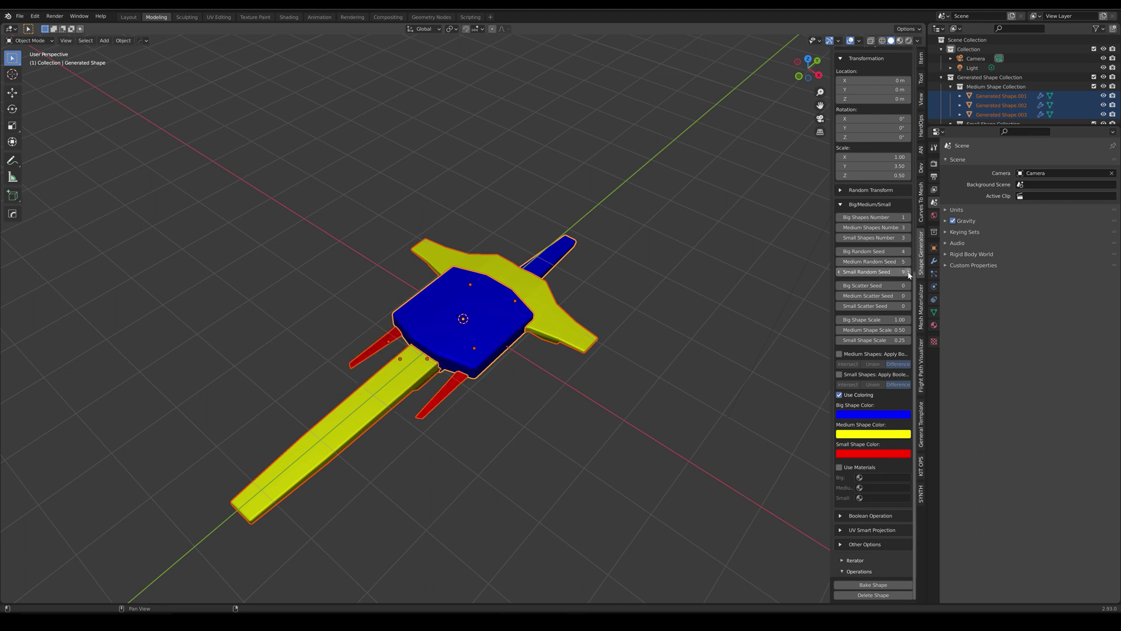
Step: Raise the medium random seed to 9 for a new wing layout
left_click(908, 262)
left_click(909, 261)
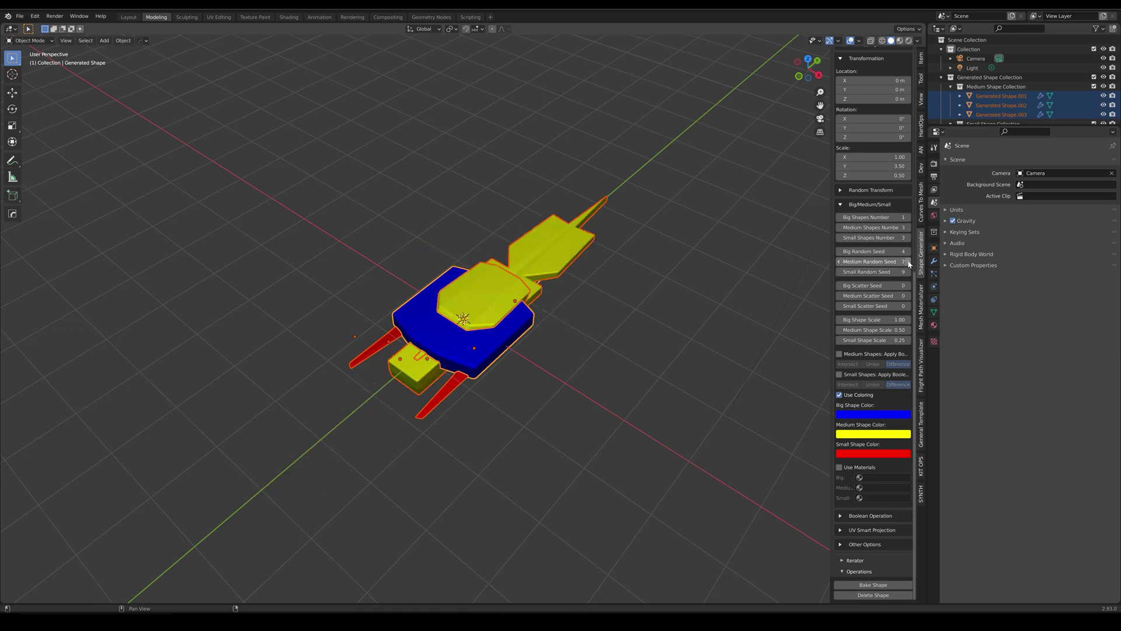
left_click(909, 262)
left_click(909, 261)
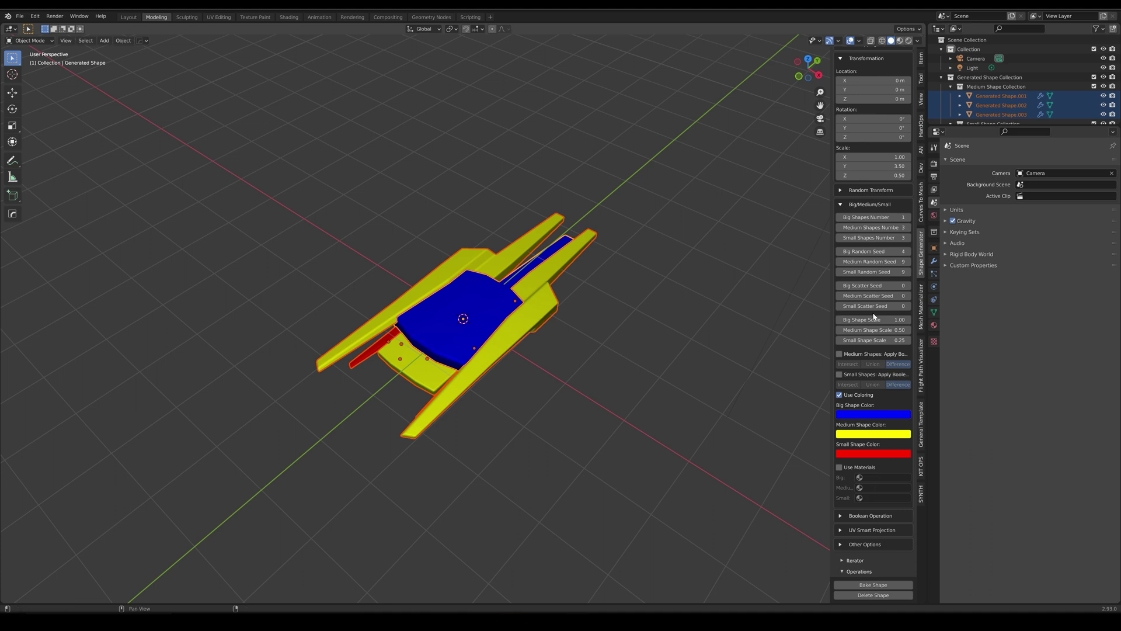
Step: Set the medium scatter seed to 4, the small scatter seed to 3, and the big shape scale to 1.30
left_click(909, 296)
left_click(909, 296)
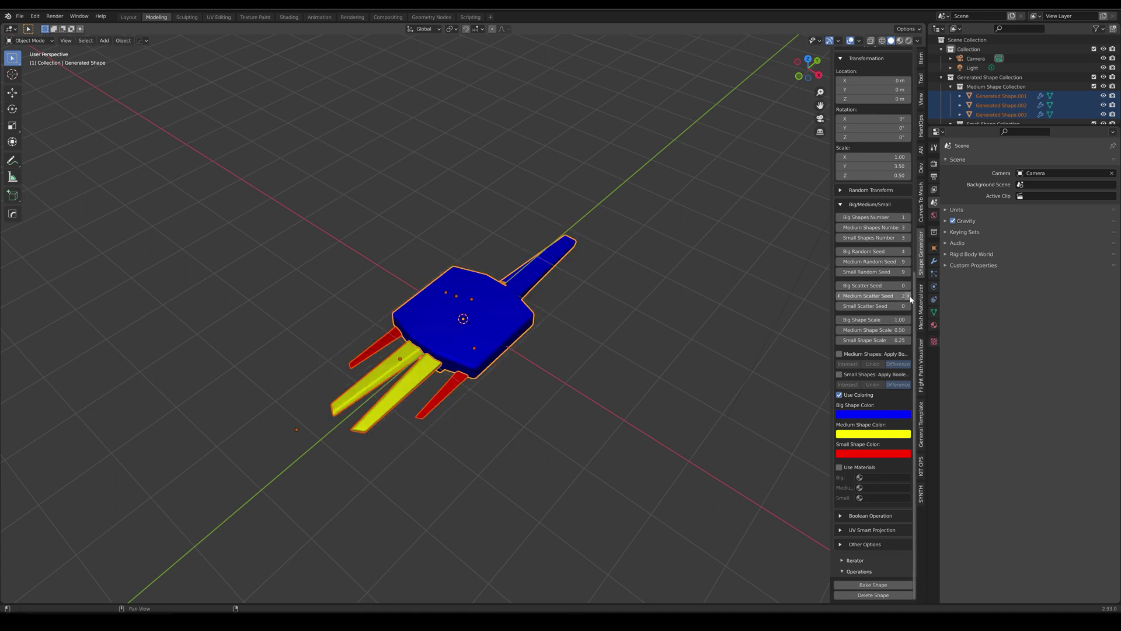
left_click(910, 296)
left_click(910, 296)
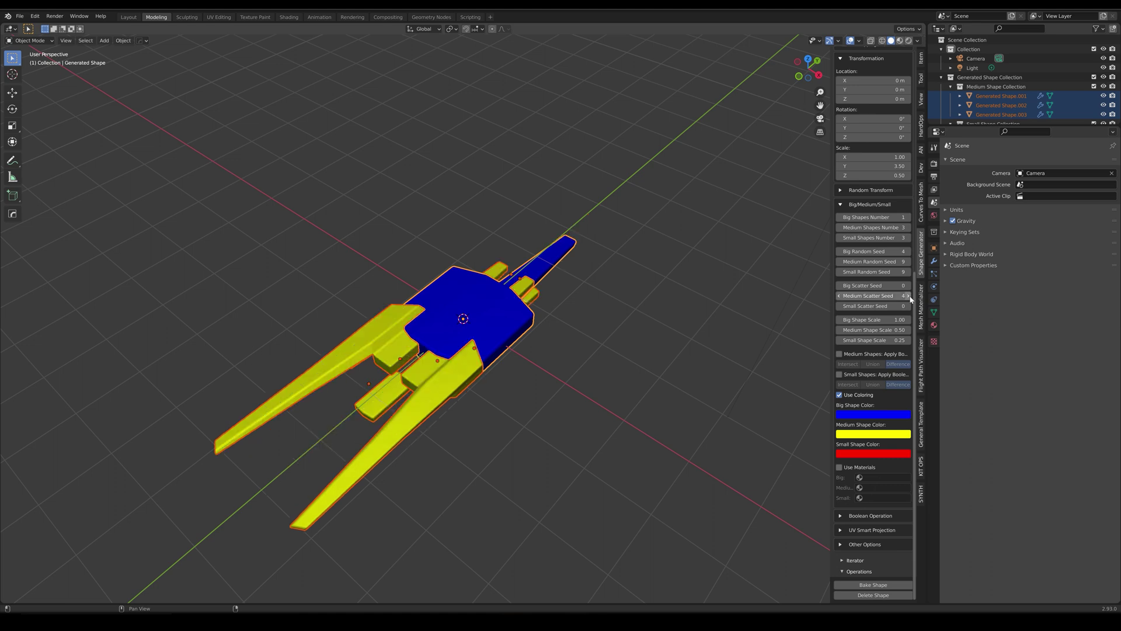
left_click(909, 306)
left_click(908, 307)
left_click(908, 307)
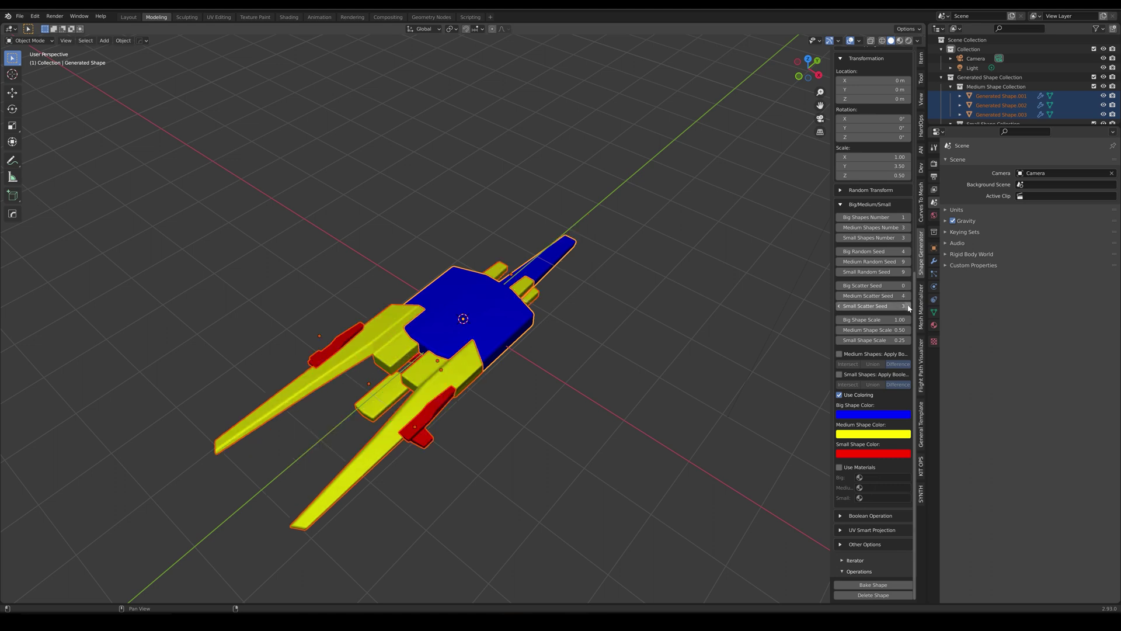
left_click_drag(878, 320, 899, 340)
Step: Type big, medium and small shape scales of 1, 0.5 and 0.25, then orbit to inspect
left_click(873, 319)
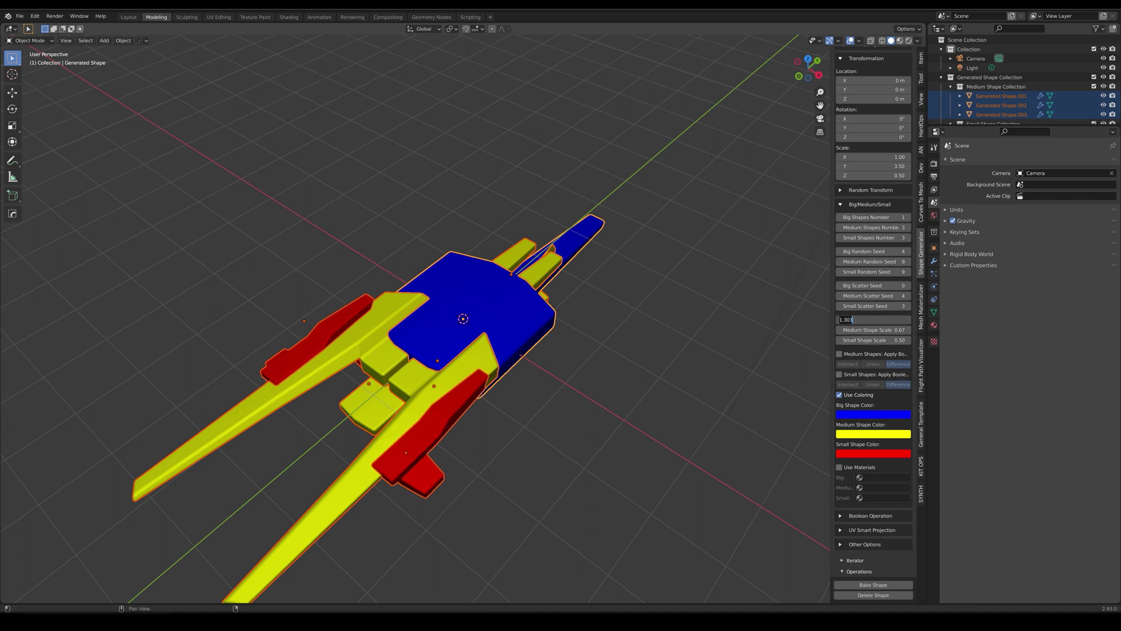
type("1")
key("Return")
left_click(872, 330)
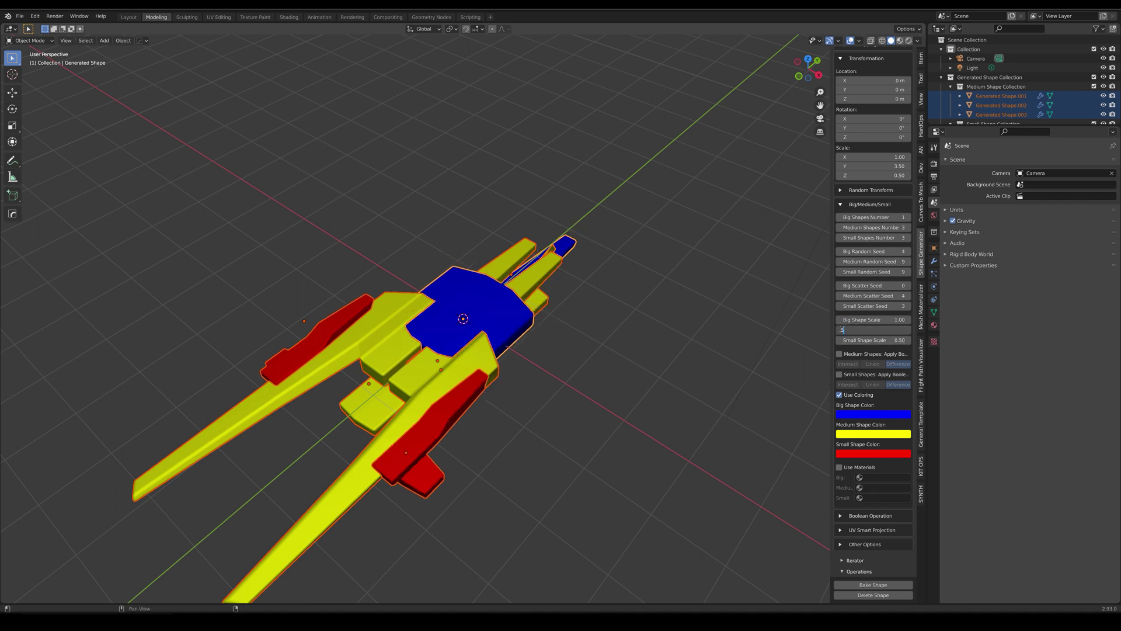
type(".5")
key("Return")
left_click(873, 340)
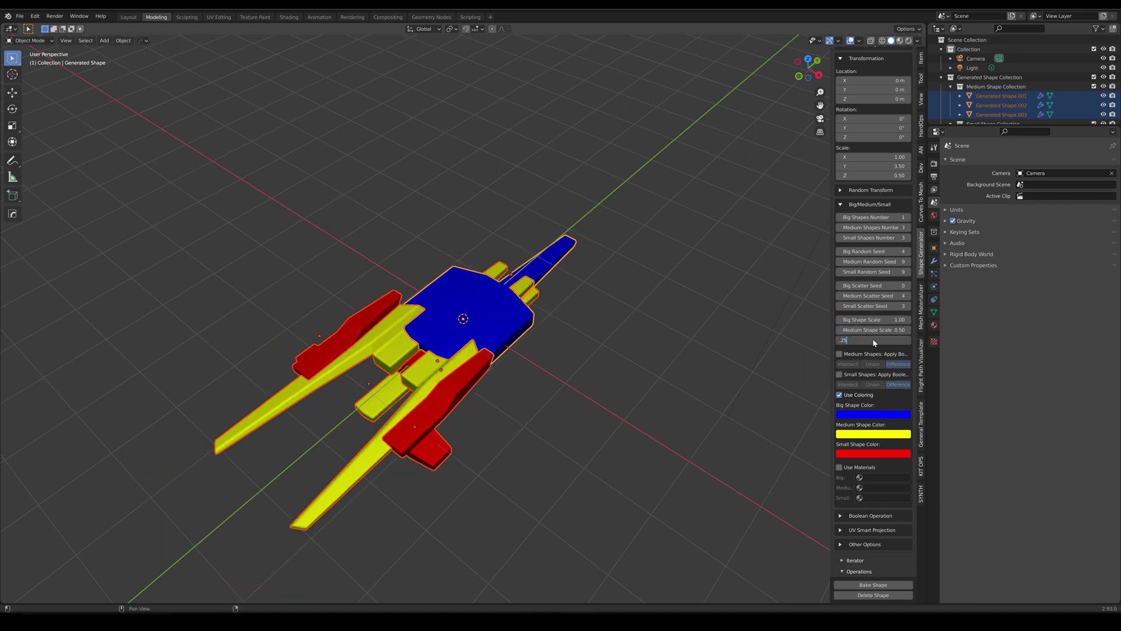
type(".25")
key("Return")
scroll(872, 315, "up", 10)
scroll(873, 316, "down", 10)
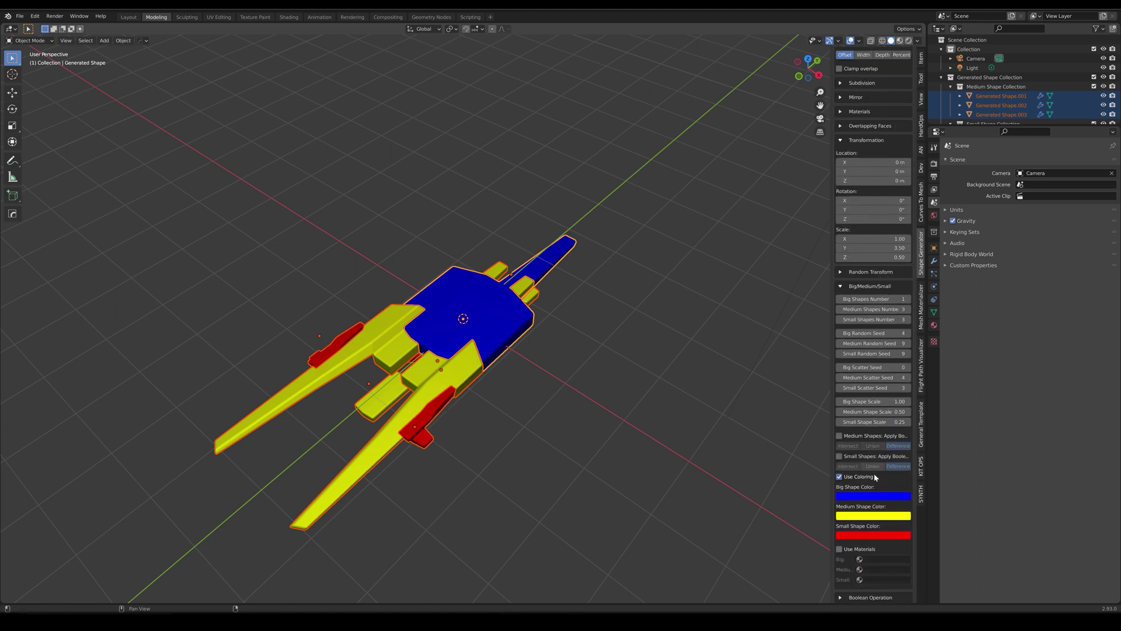
middle_click_drag(804, 387, 479, 355)
Step: Enable Apply Boolean for the small shapes and reselect the blue hull shape
scroll(479, 355, "up", 3)
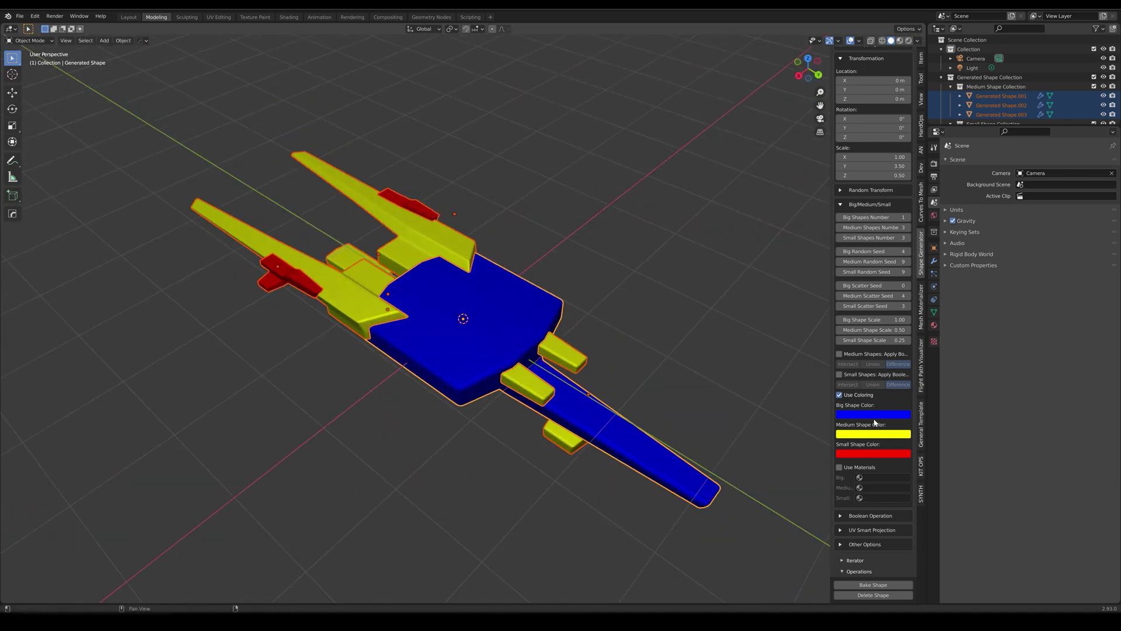
left_click(838, 375)
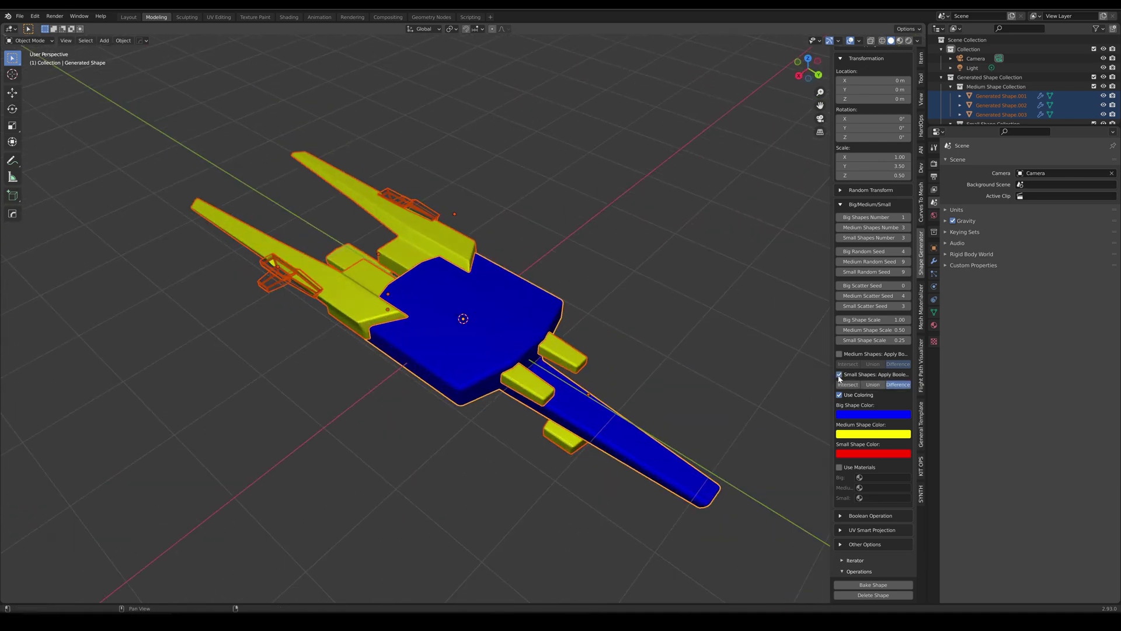
middle_click_drag(329, 325, 546, 361)
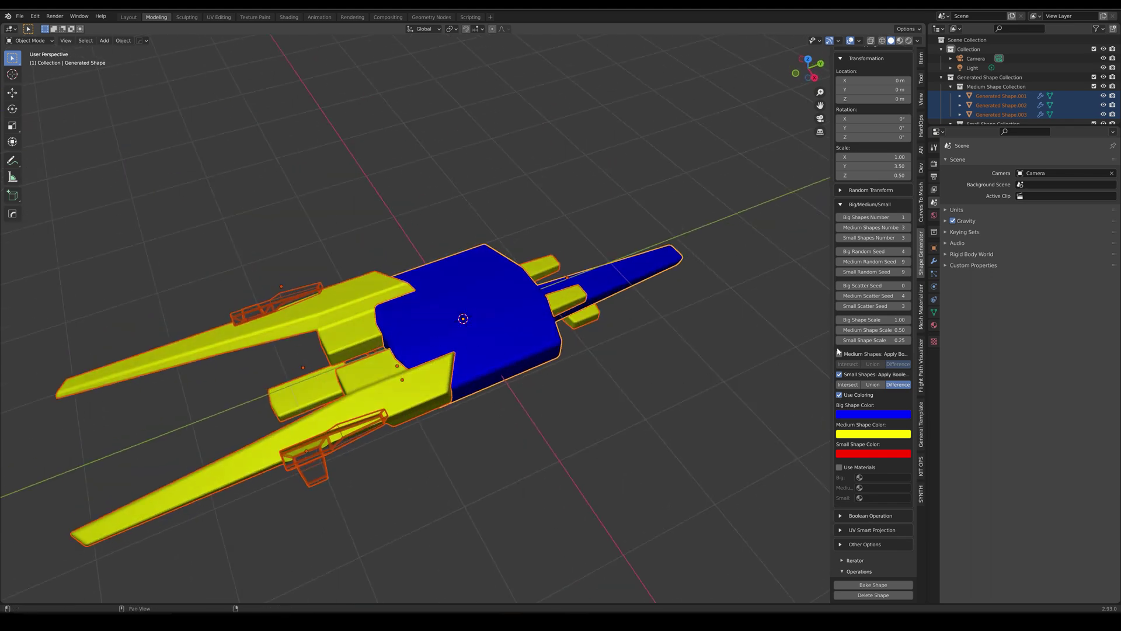
key("alt+a")
left_click(478, 292)
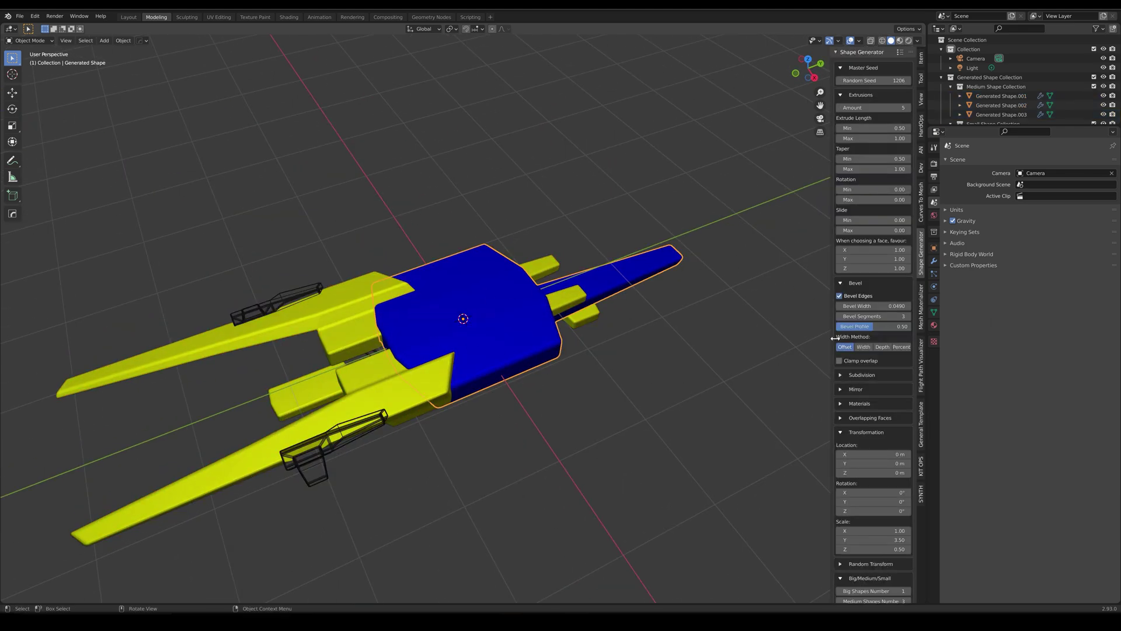
Step: Enable Apply Boolean for the medium shapes and expand the Boolean Operation settings
scroll(884, 432, "down", 8)
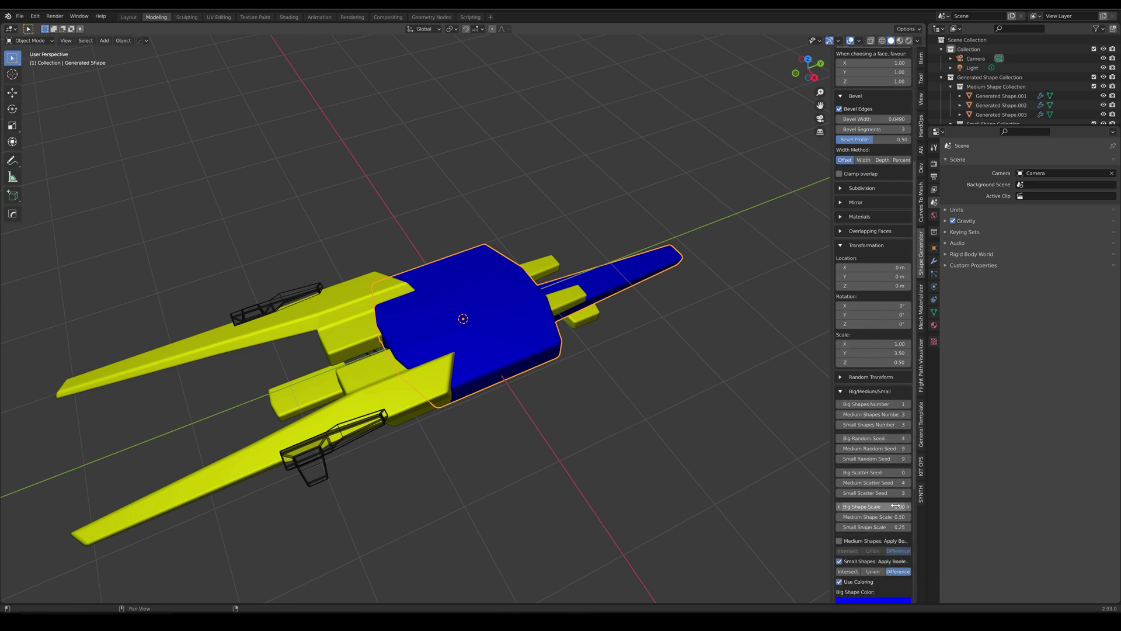
scroll(887, 502, "down", 7)
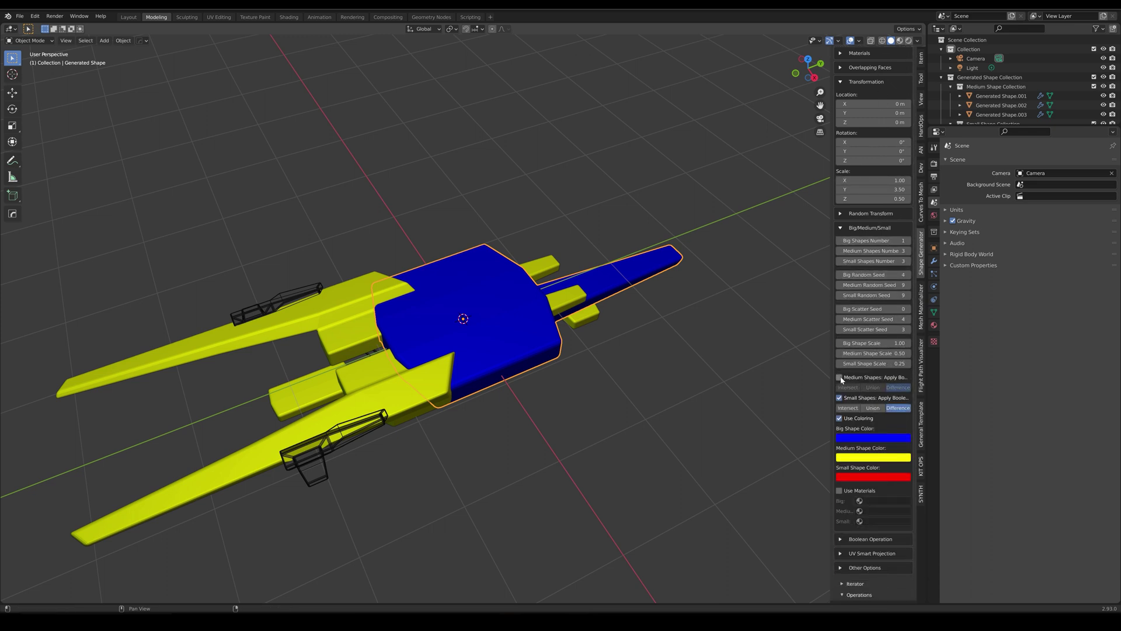
left_click(840, 377)
scroll(882, 483, "down", 1)
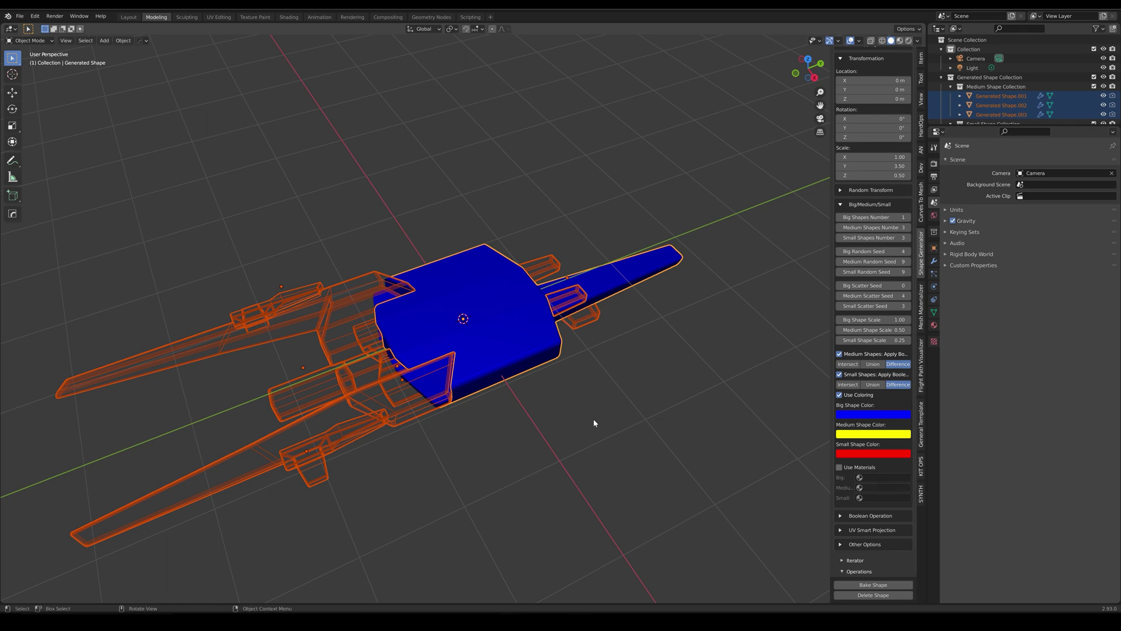
middle_click_drag(593, 419, 590, 387)
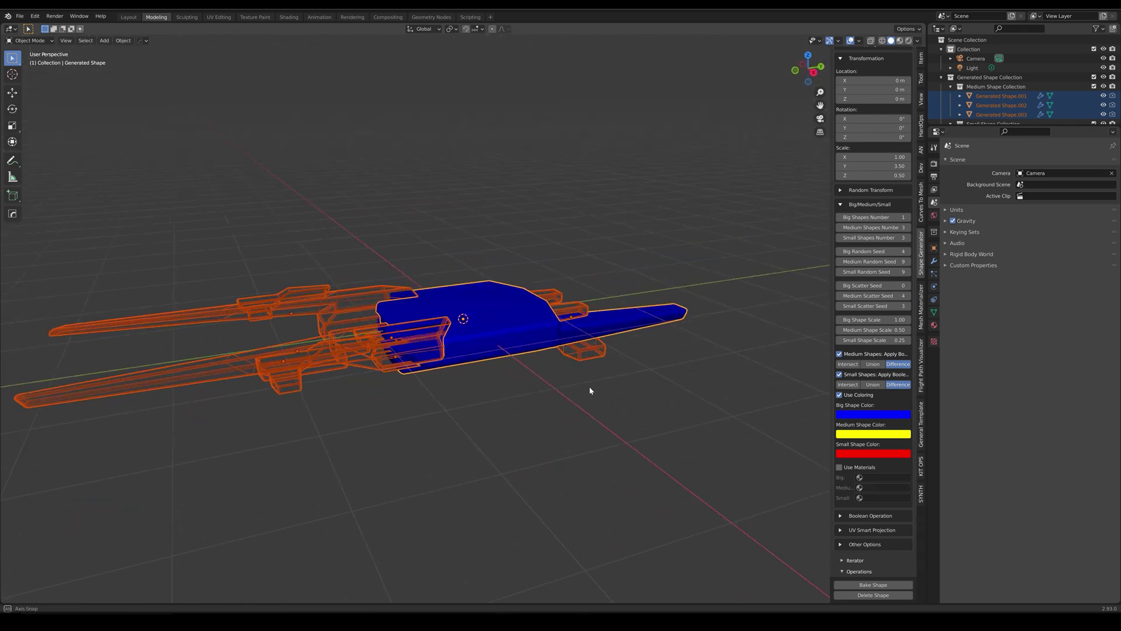
left_click(842, 516)
Step: Hide the boolean cutters in the viewport and keep the Exact solver after trying Fast
scroll(875, 511, "down", 2)
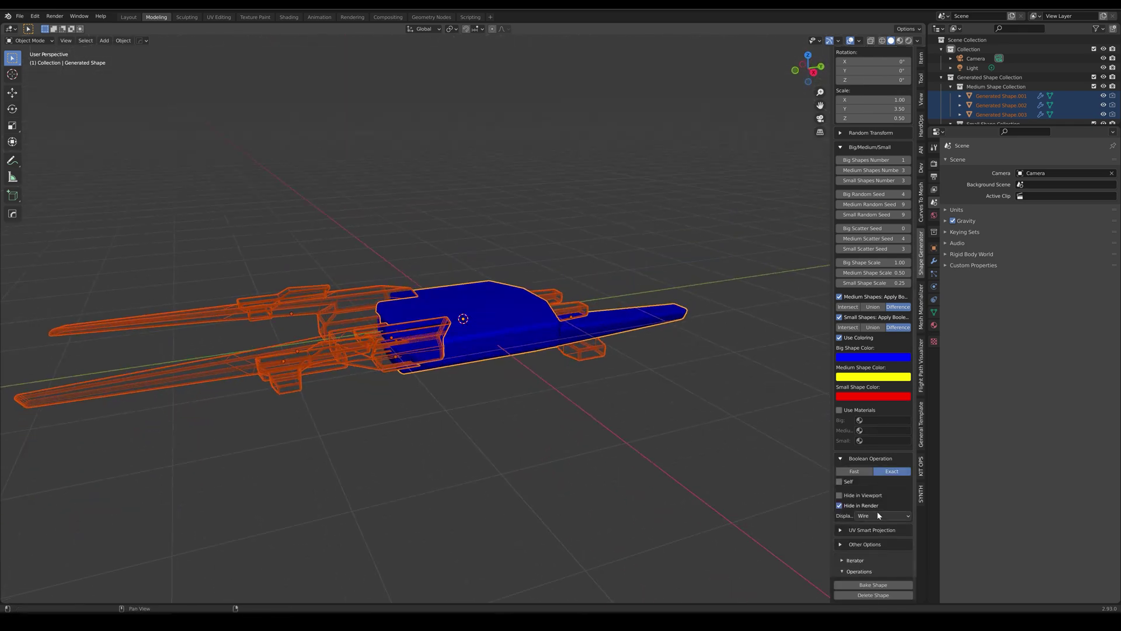
left_click(840, 495)
middle_click_drag(508, 394, 580, 390)
left_click(858, 474)
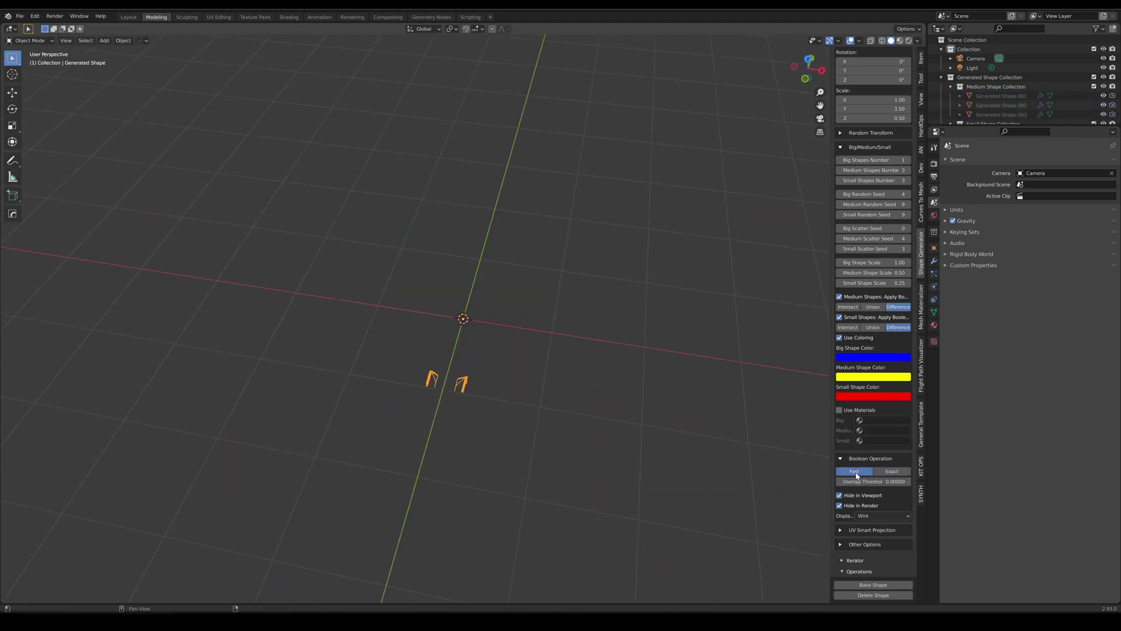
left_click(900, 476)
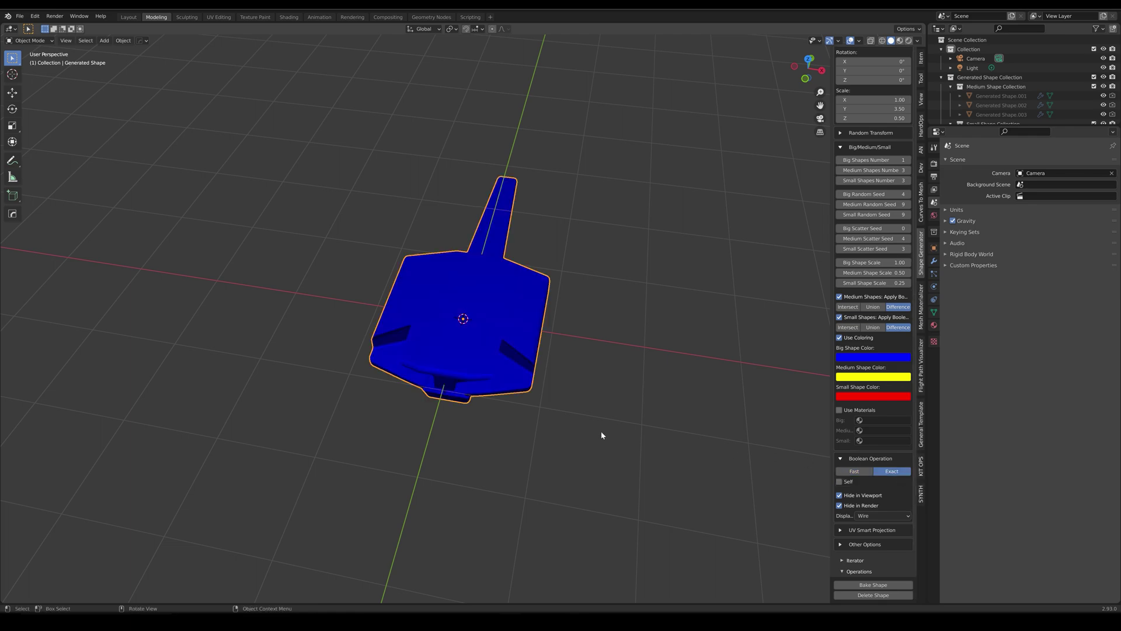
middle_click_drag(595, 430, 513, 429)
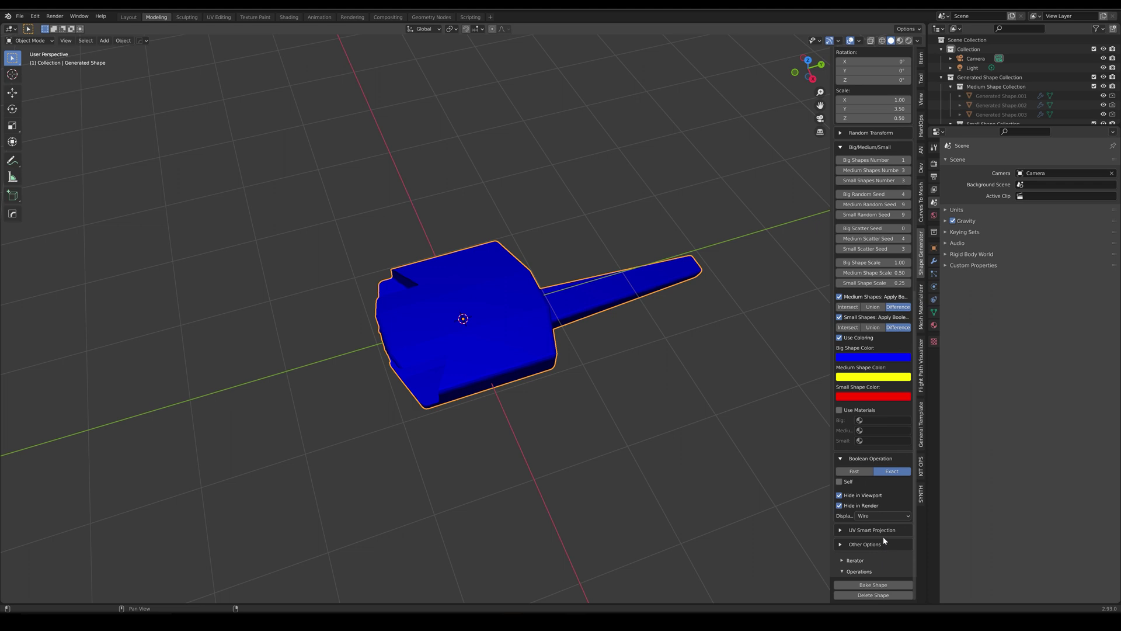
Step: Enable Use Materials and assign the Hull material to the big shapes
left_click(857, 410)
left_click(860, 420)
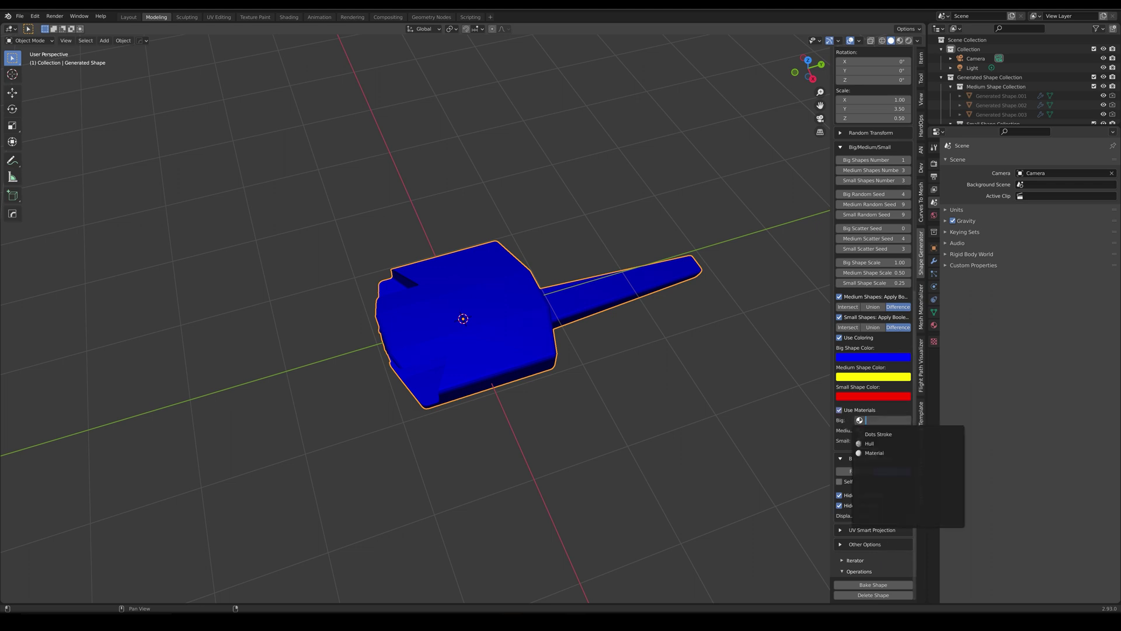
key("Return")
Step: Turn off Apply Boolean for small and medium shapes and switch to Material Preview shading
left_click(839, 317)
left_click(839, 297)
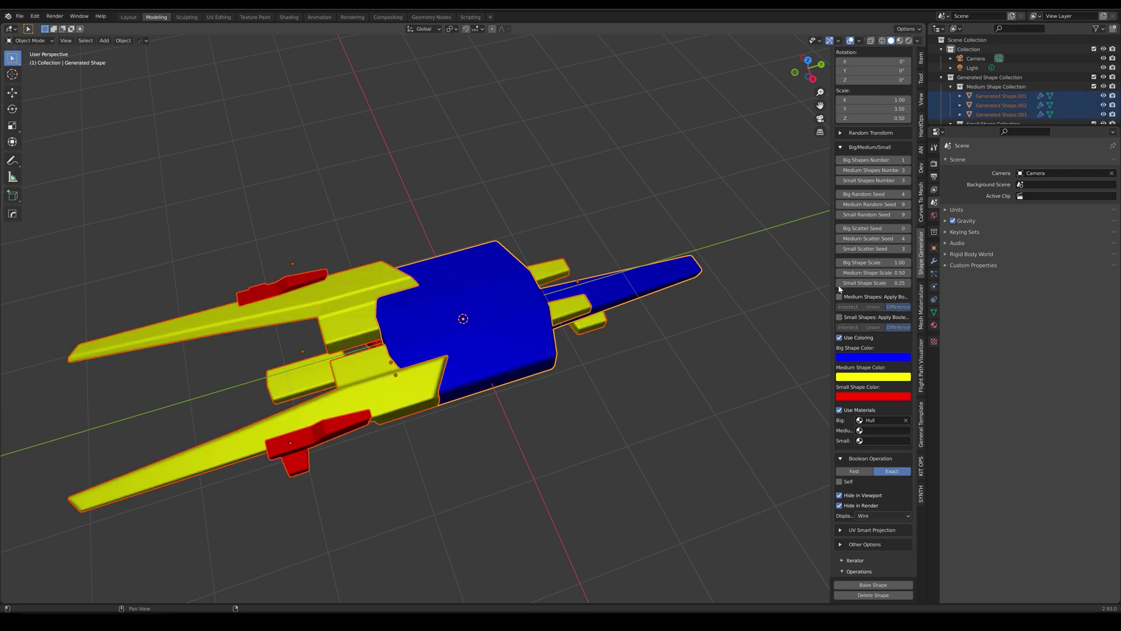
left_click(908, 40)
mouse_move(763, 100)
middle_mouse_down()
mouse_move(613, 205)
mouse_move(501, 263)
mouse_move(764, 158)
middle_mouse_up()
scroll(885, 76, "up", 15)
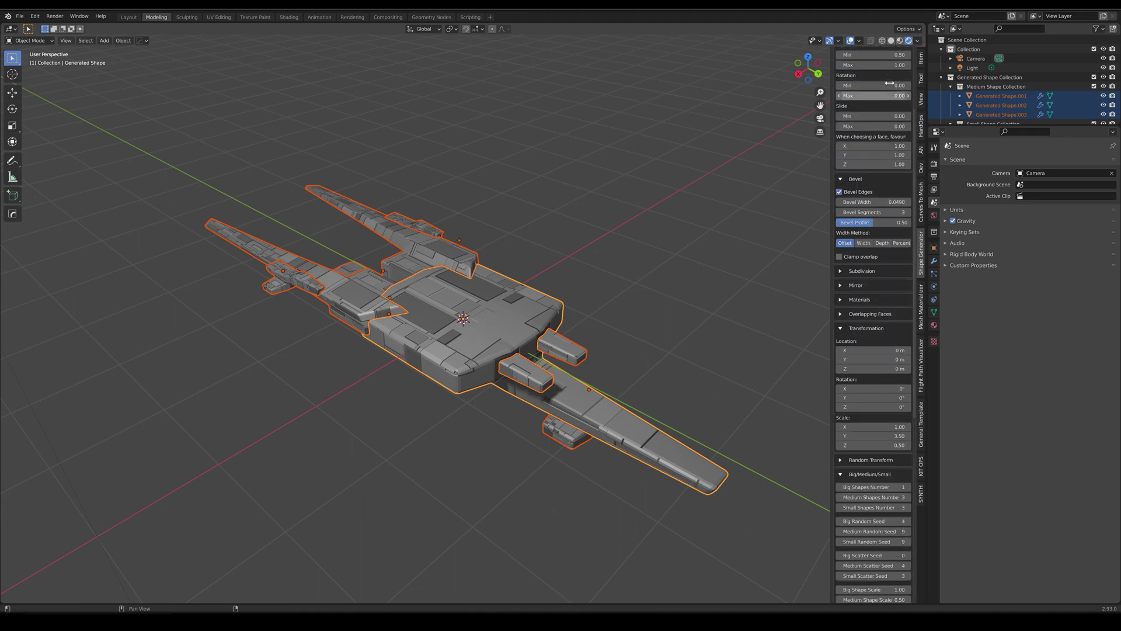
Step: Raise the master random seed from 1206 to 1210 and orbit around the new ship
scroll(889, 83, "up", 5)
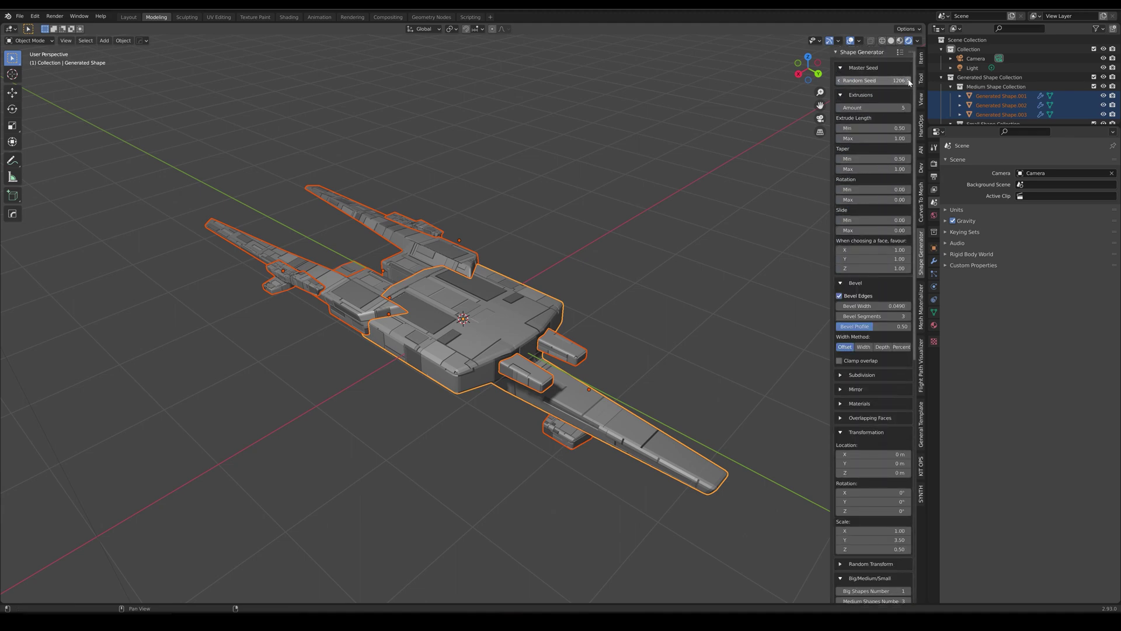
left_click(909, 80)
left_click(909, 80)
left_click(908, 80)
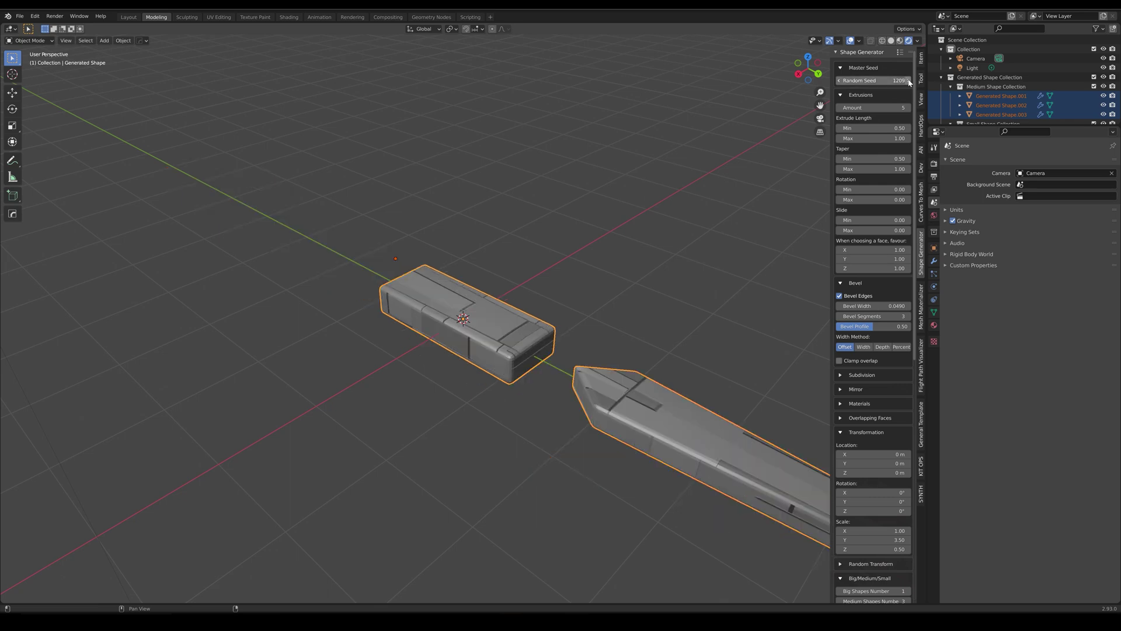
left_click(908, 81)
middle_click_drag(642, 233, 573, 270)
scroll(573, 270, "down", 6)
scroll(586, 270, "up", 4)
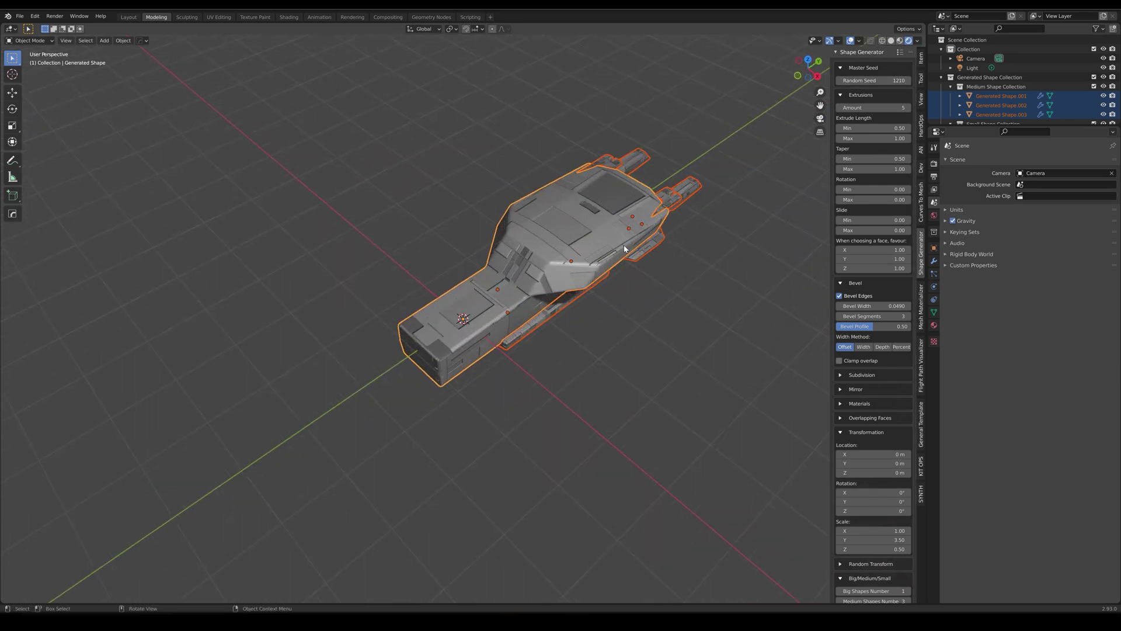
Step: Keep raising the master seed to 1218, orbiting to inspect the variant
left_click(908, 81)
left_click(908, 81)
left_click(908, 81)
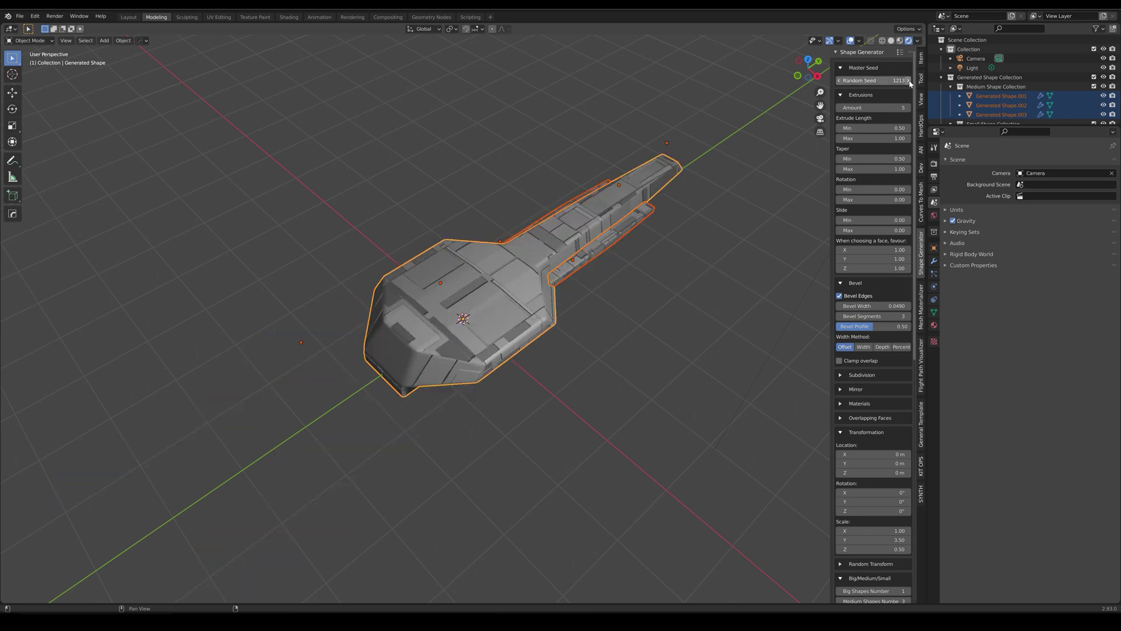
left_click(908, 81)
left_click(908, 81)
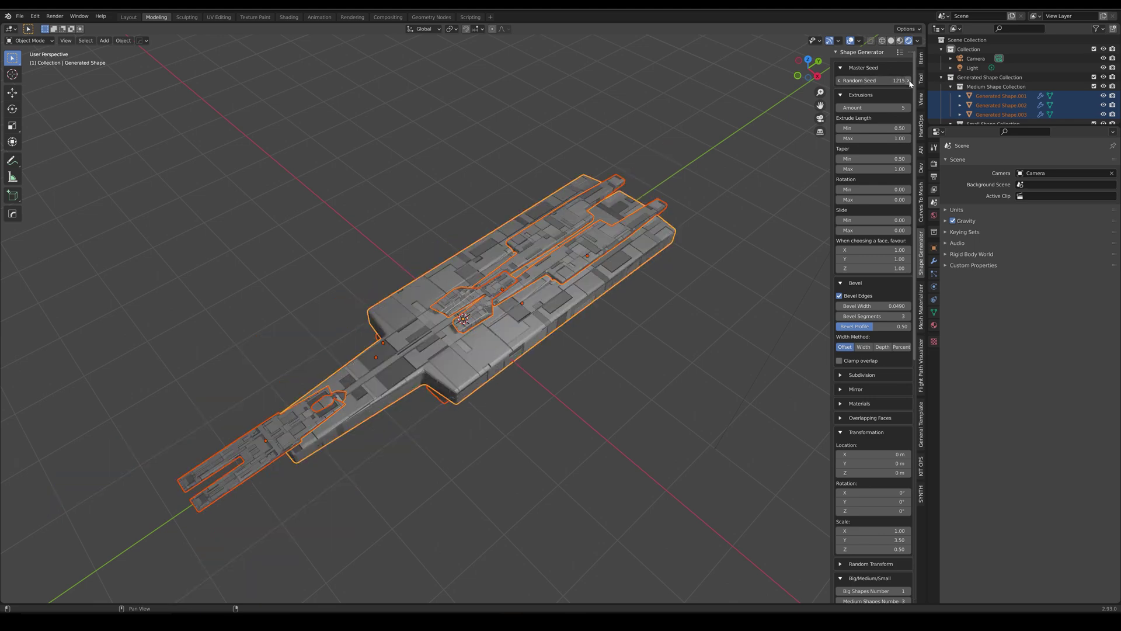
left_click(908, 81)
left_click(909, 81)
left_click(909, 81)
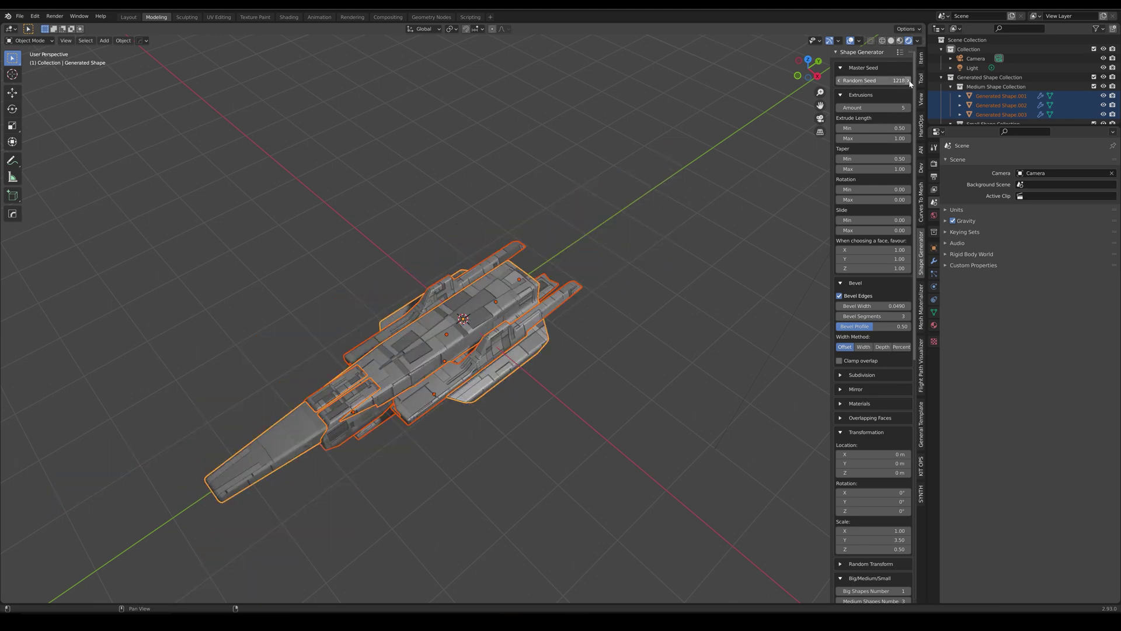
middle_click_drag(671, 222, 455, 337)
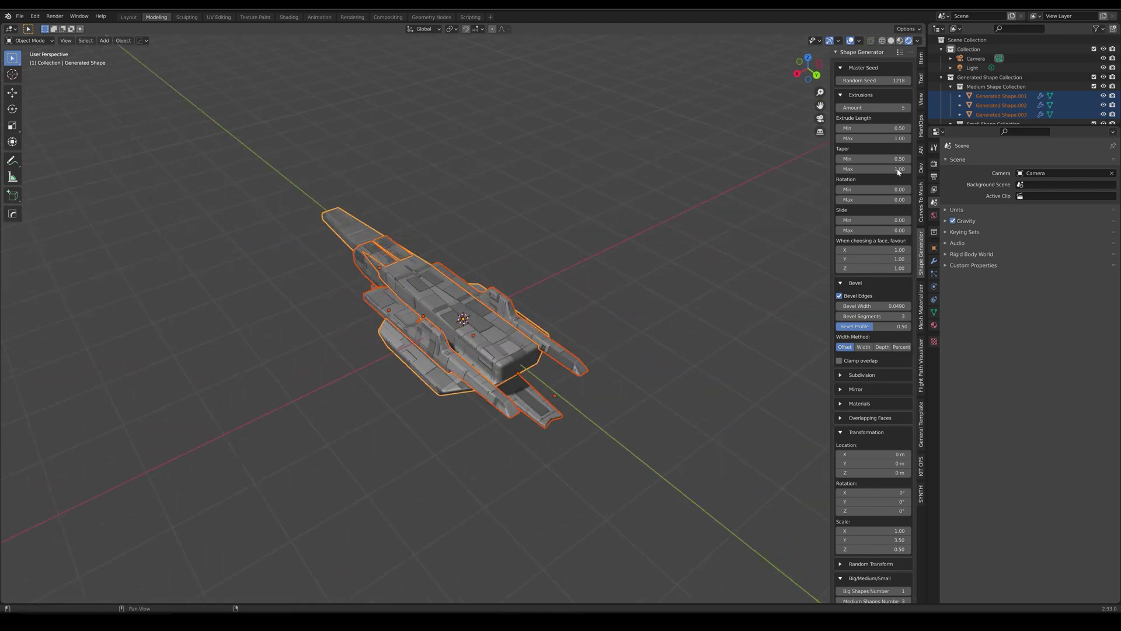
Step: Raise the master seed to 1223 and orbit to view the twin-pronged hull
left_click(908, 82)
left_click(908, 82)
left_click(908, 81)
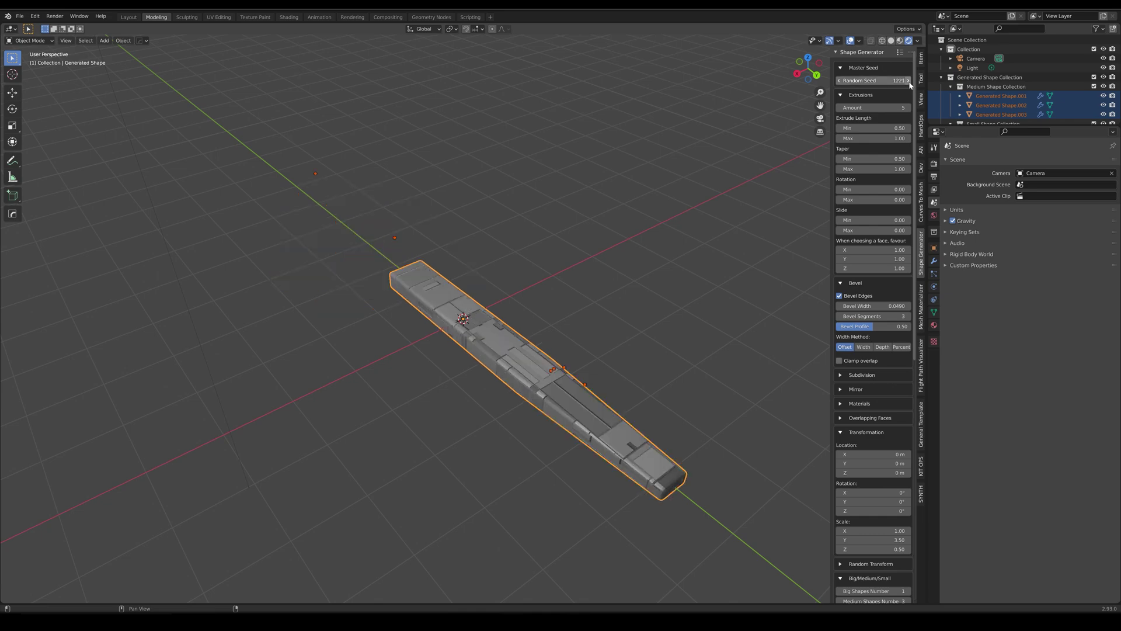
left_click(908, 81)
left_click(909, 81)
middle_click_drag(700, 262, 720, 325)
scroll(634, 303, "down", 3)
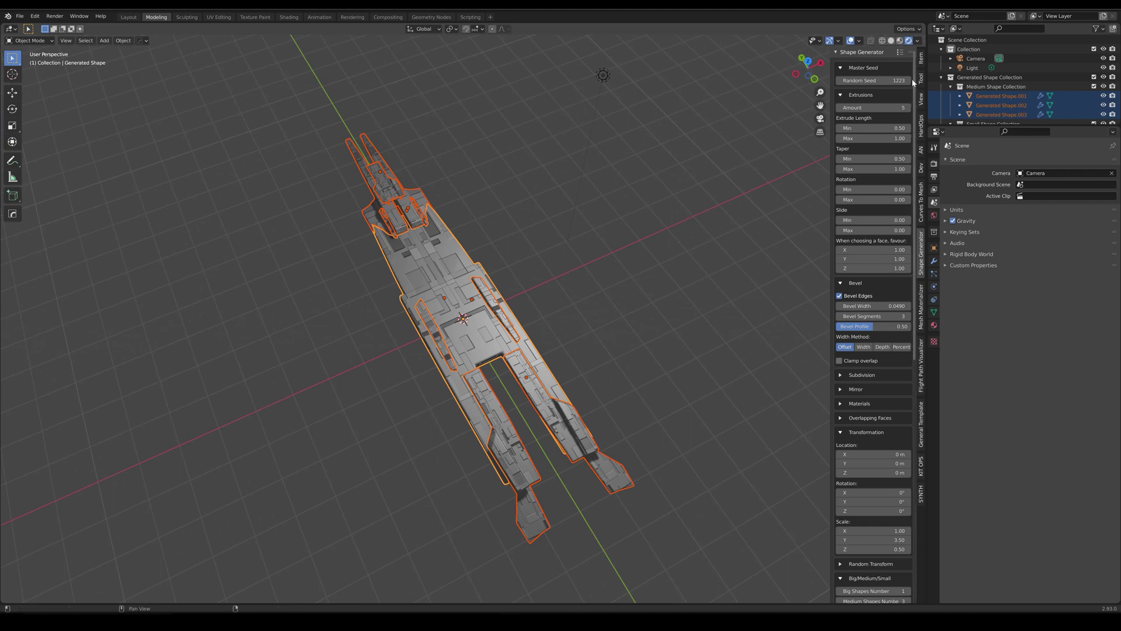
Step: Apply the spaceship 5 Shape Generator preset
left_click(900, 53)
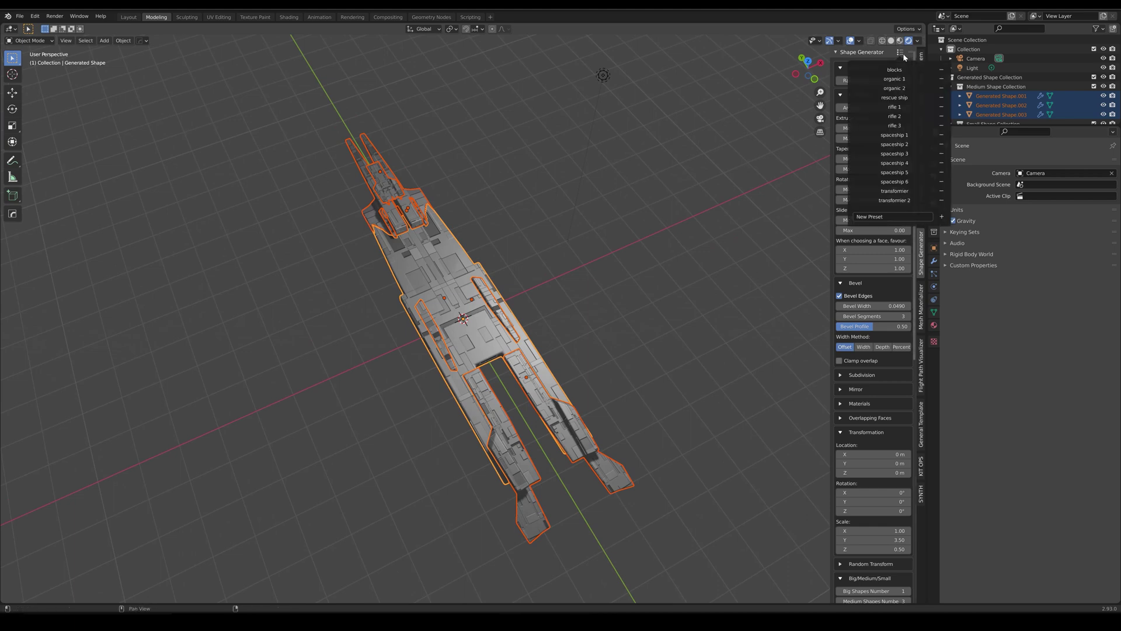
left_click(922, 177)
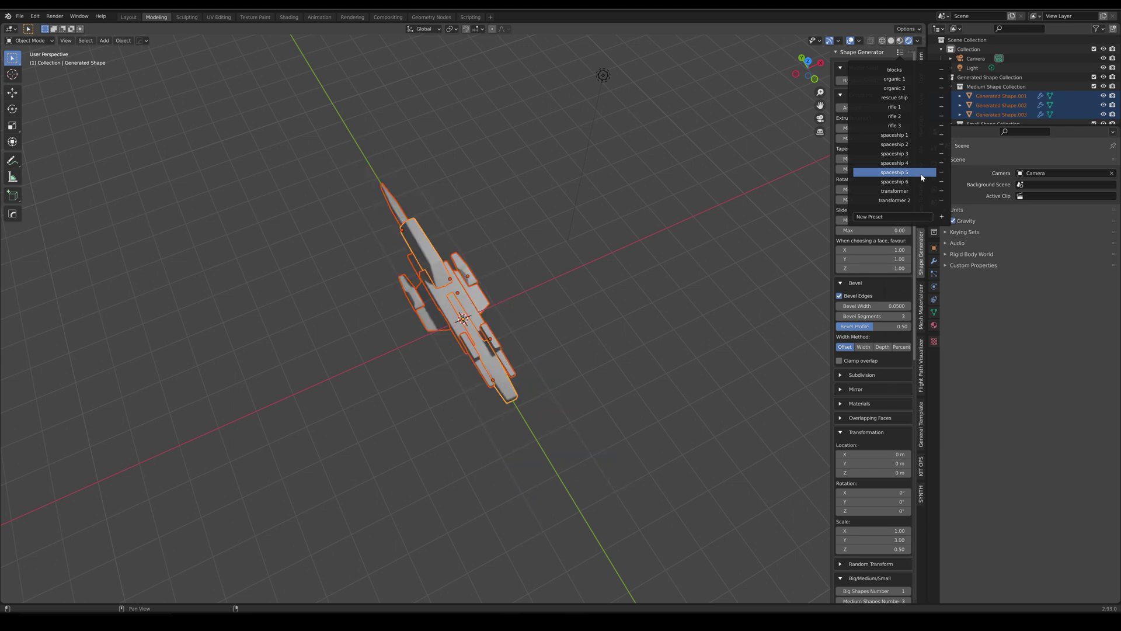
middle_click_drag(625, 294, 734, 359)
scroll(741, 368, "up", 4)
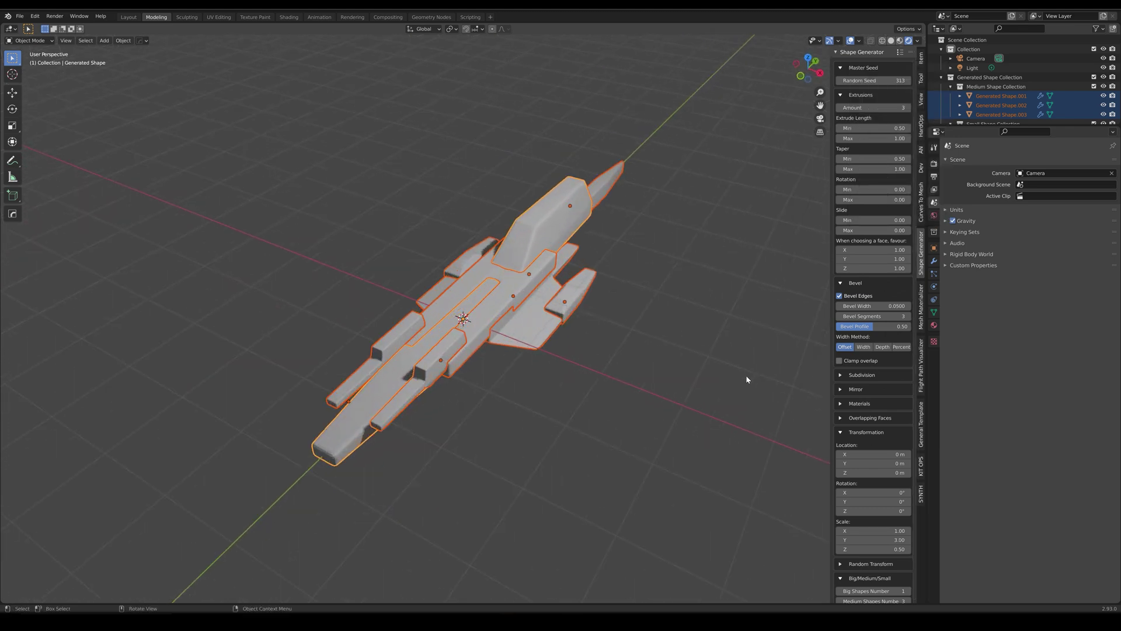
Step: Assign the Hull material to the big shapes and orbit to view the plating
scroll(870, 525, "down", 10)
scroll(868, 529, "down", 3)
left_click(879, 512)
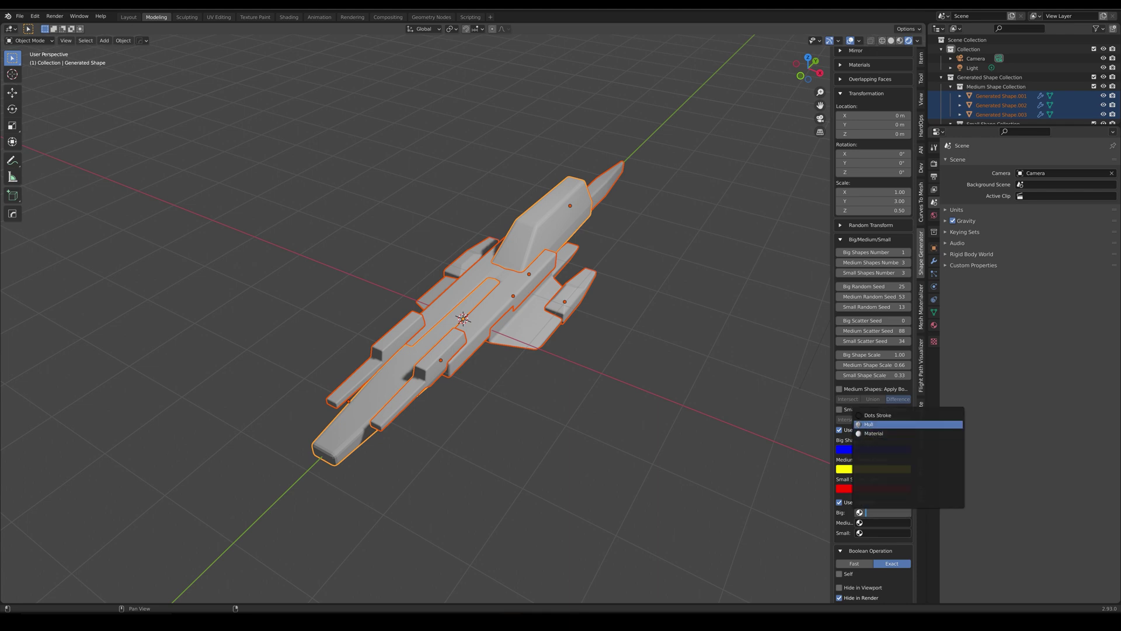
left_click(871, 424)
middle_click_drag(737, 252, 805, 198)
scroll(874, 145, "up", 14)
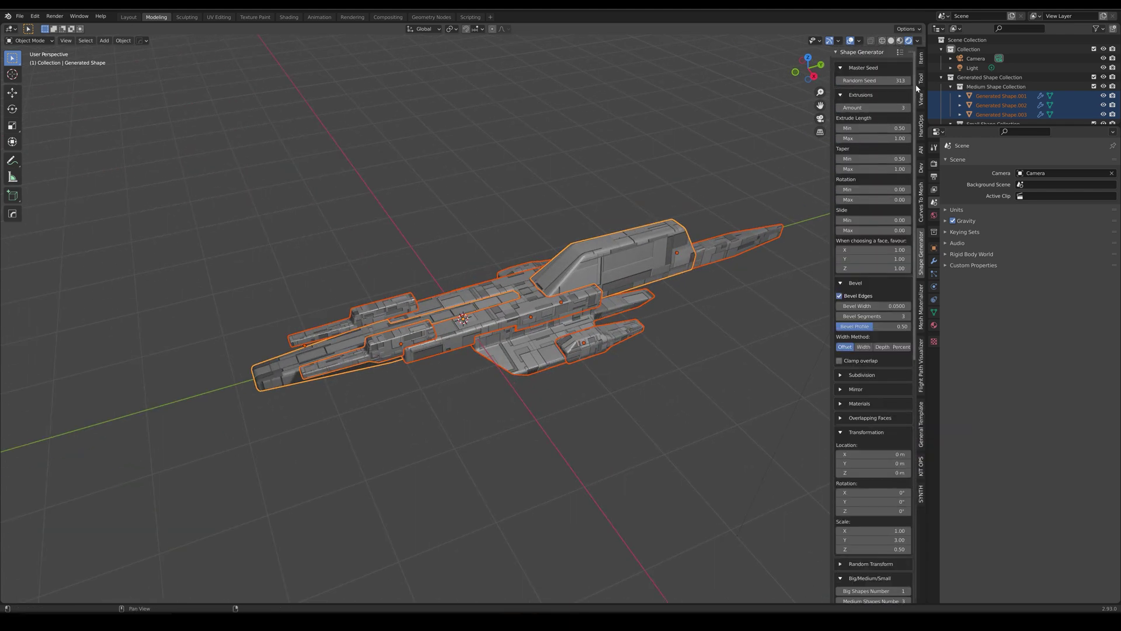
Step: Step the master random seed up from 313 to around 350, regenerating the ship variant
left_click(908, 81)
left_click(908, 80)
left_click(908, 81)
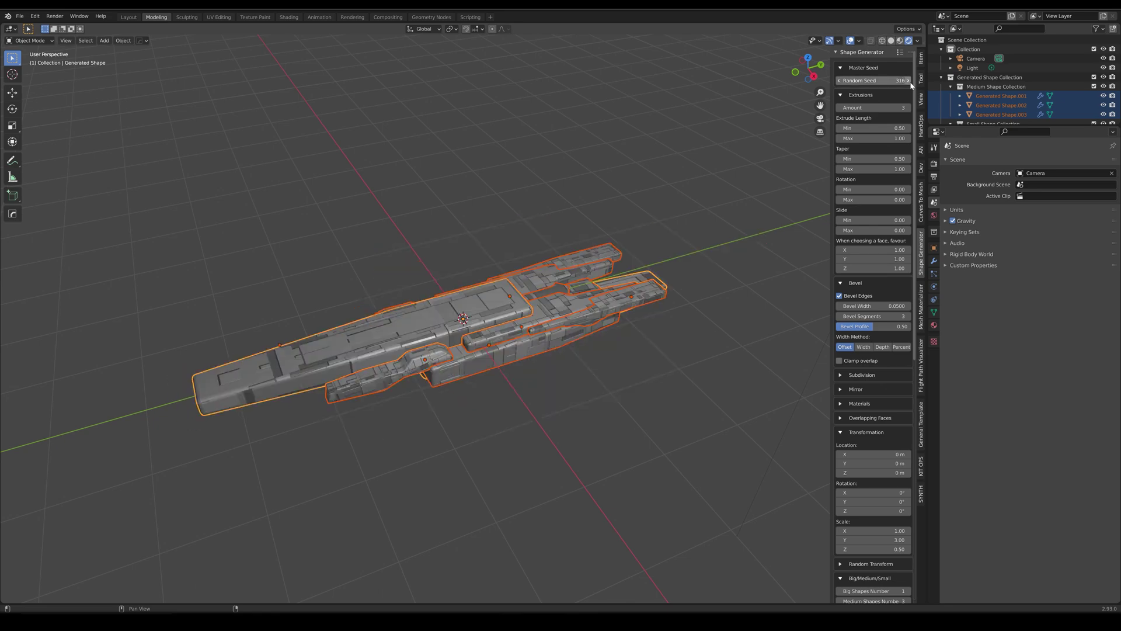
left_click(907, 81)
left_click(908, 80)
left_click(908, 81)
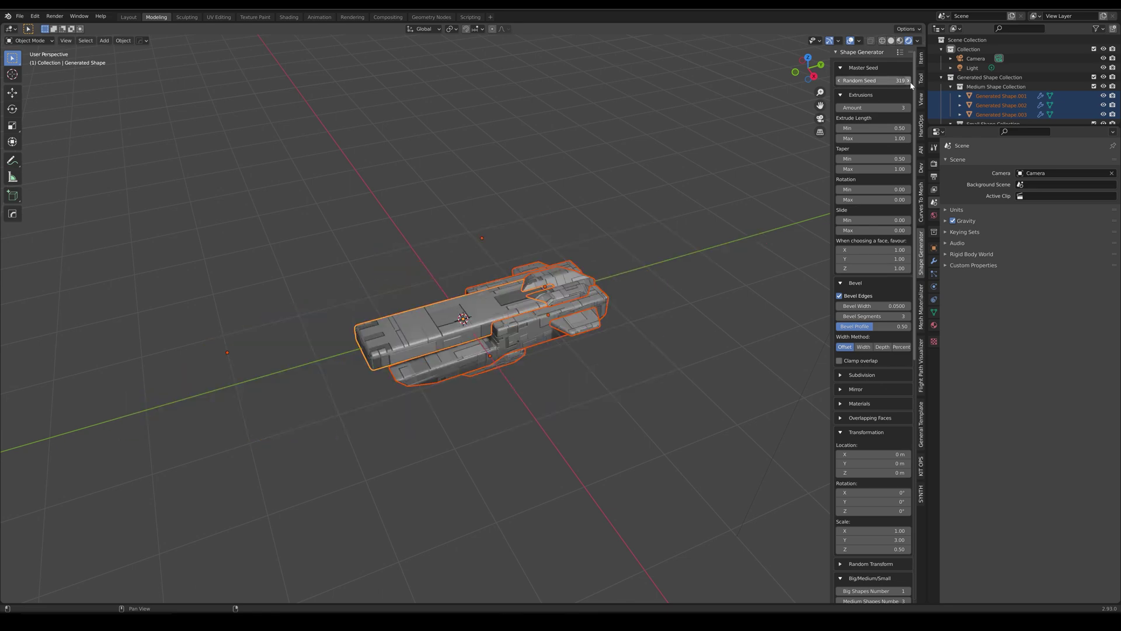
left_click(908, 81)
left_click(908, 80)
left_click(908, 81)
left_click(909, 81)
left_click(909, 82)
left_click(908, 81)
left_click(908, 81)
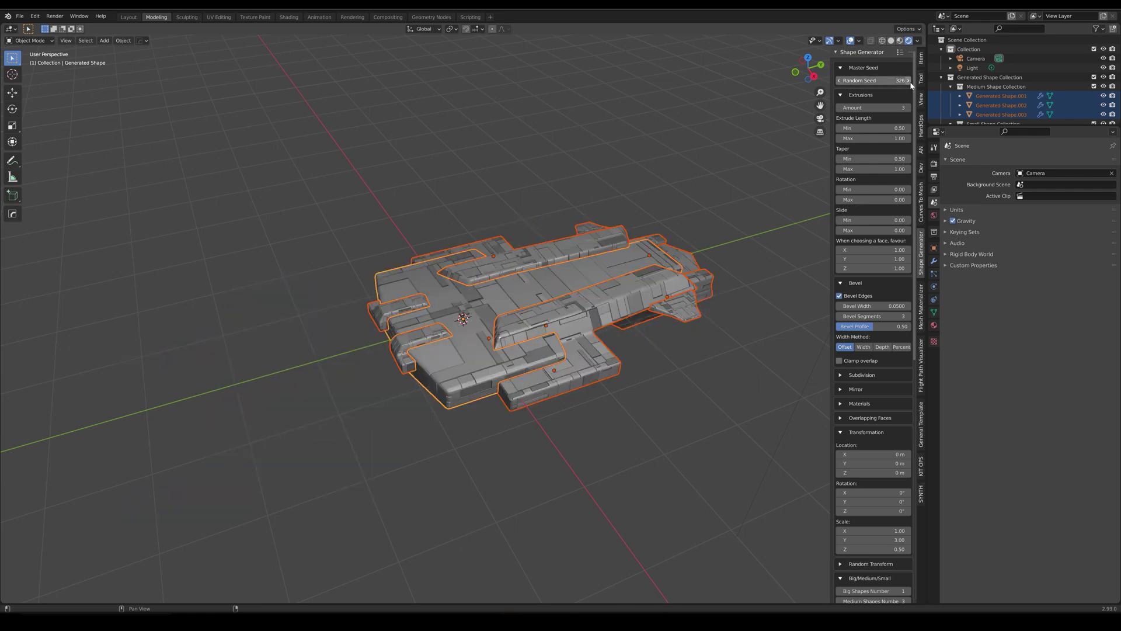
left_click(909, 81)
left_click(908, 81)
left_click(909, 81)
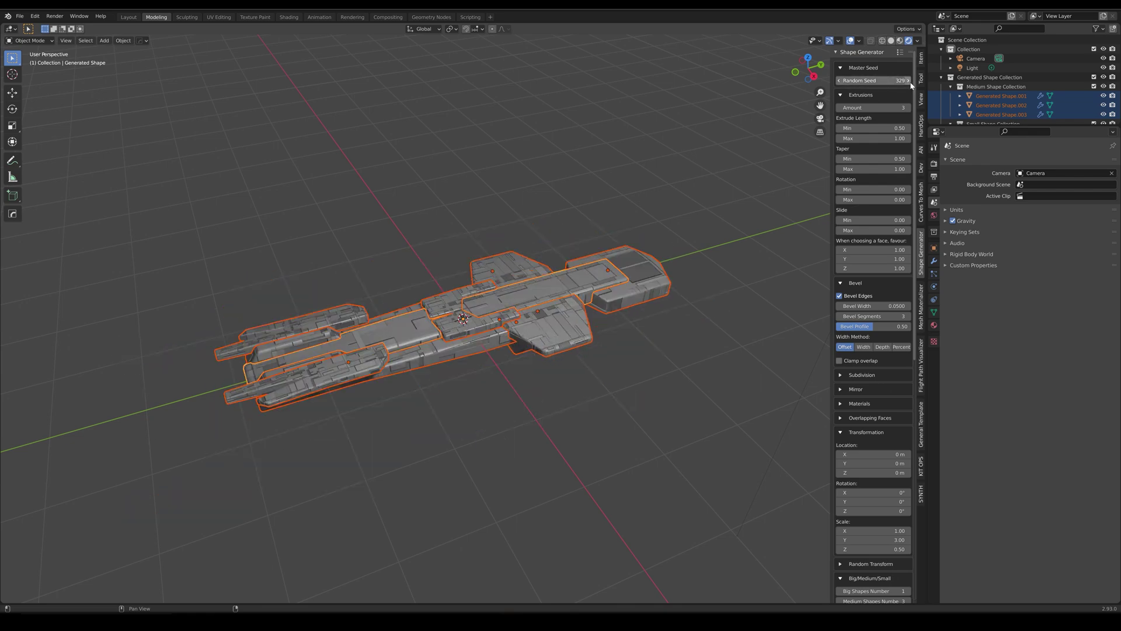
left_click(909, 81)
left_click(909, 81)
left_click(910, 84)
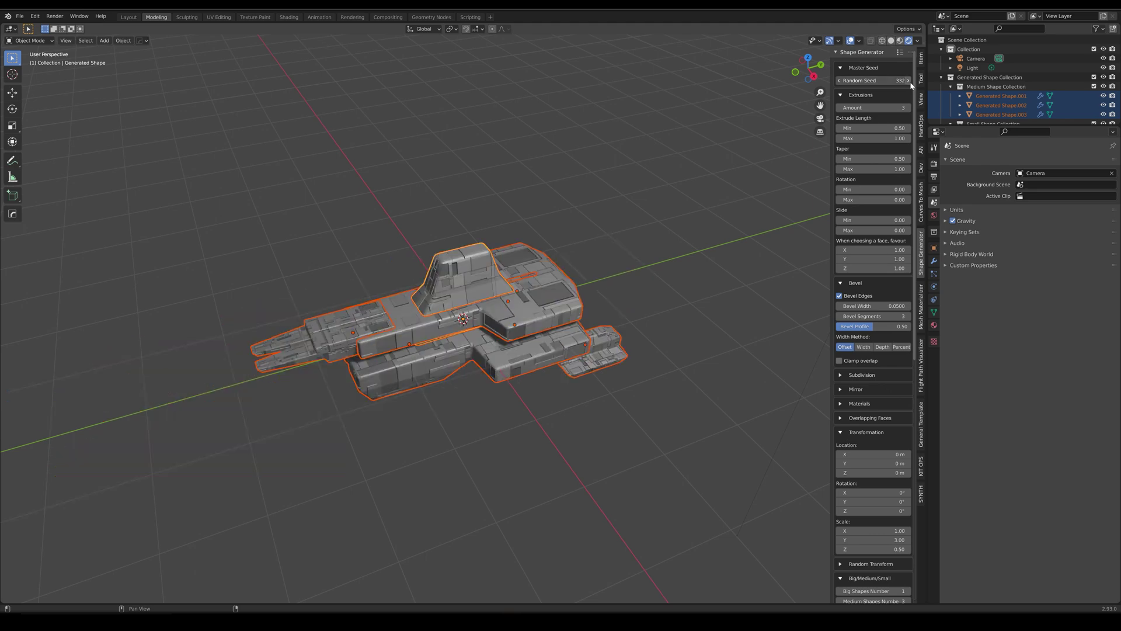
left_click(911, 84)
left_click(910, 83)
left_click(910, 83)
left_click(910, 81)
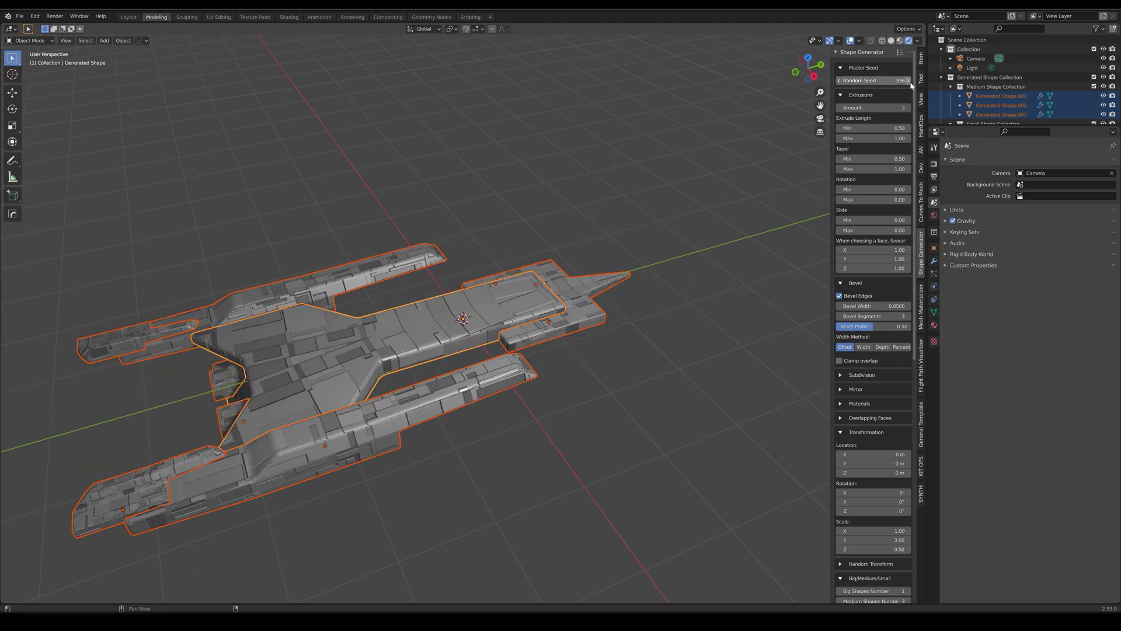
left_click(909, 81)
left_click(910, 81)
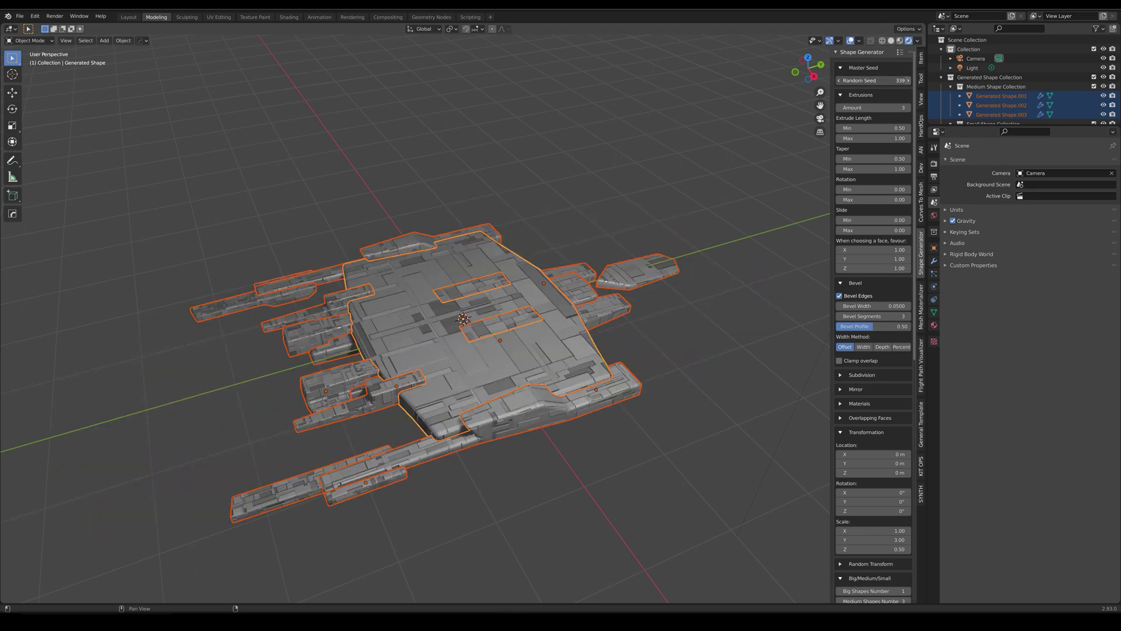
left_click(908, 80)
left_click(908, 81)
left_click(908, 80)
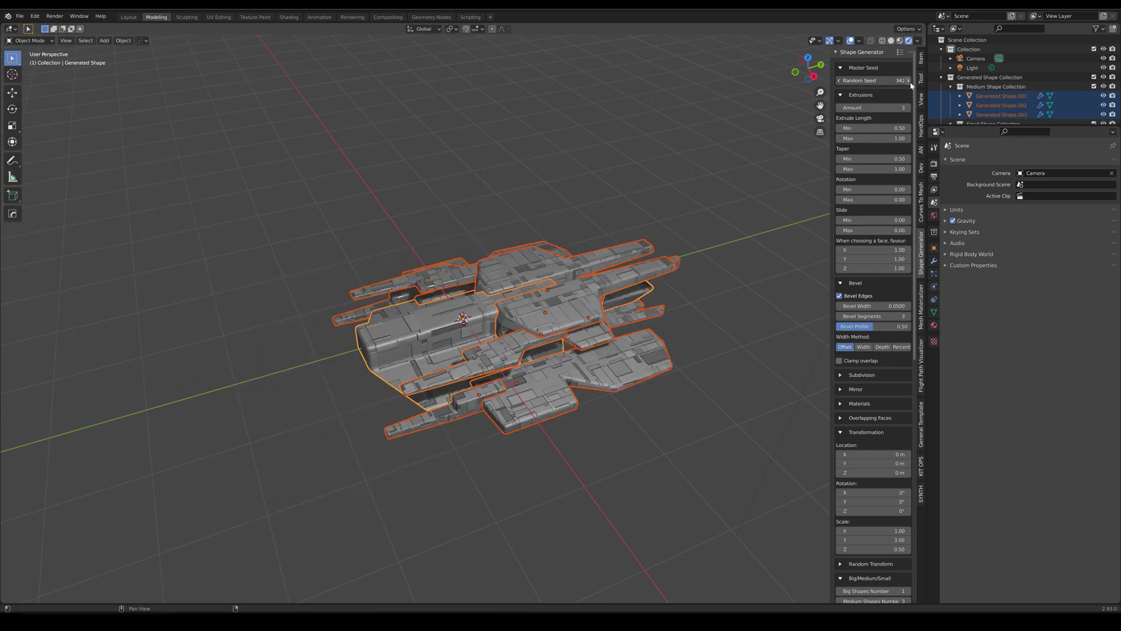
left_click(908, 81)
left_click(908, 81)
left_click(908, 80)
left_click(907, 81)
left_click(908, 80)
left_click(908, 80)
left_click(907, 80)
left_click(908, 81)
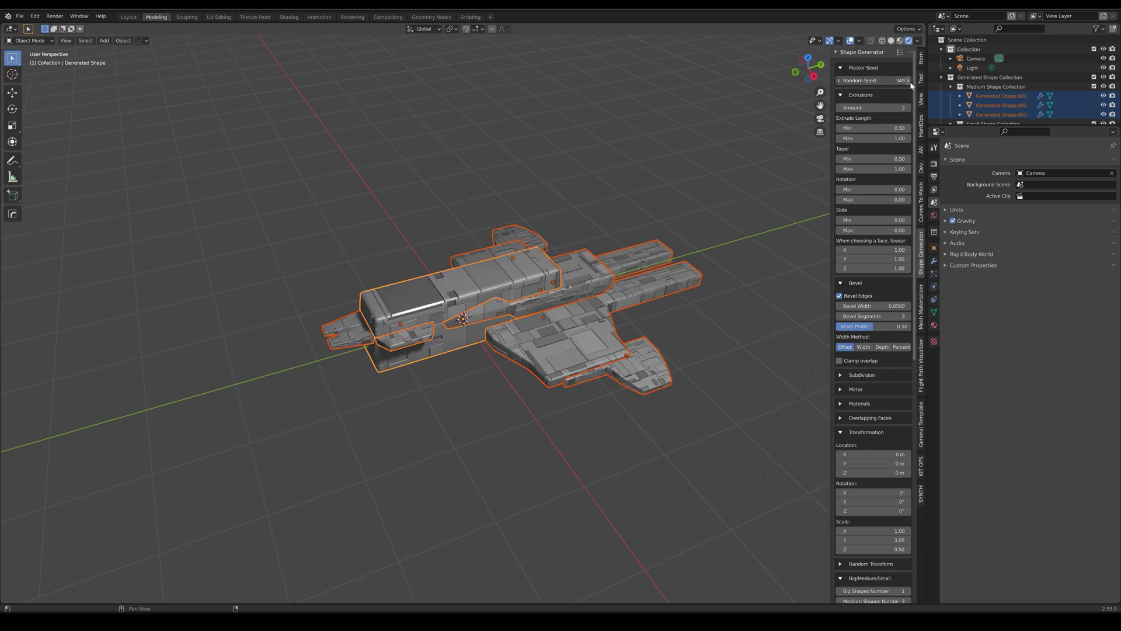
left_click(907, 81)
left_click(908, 80)
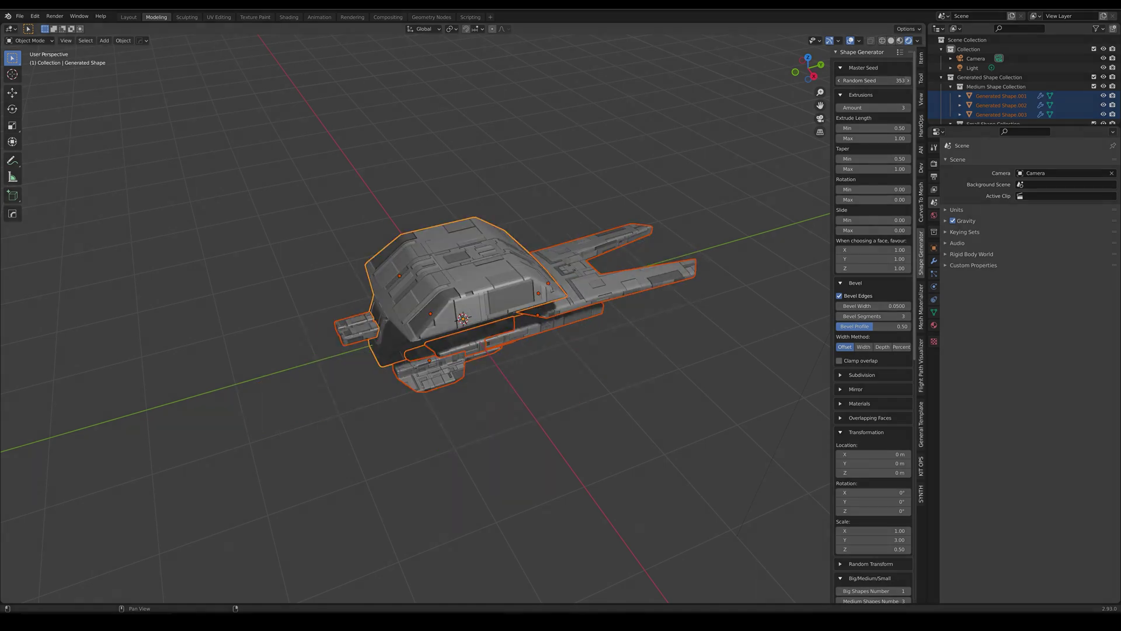